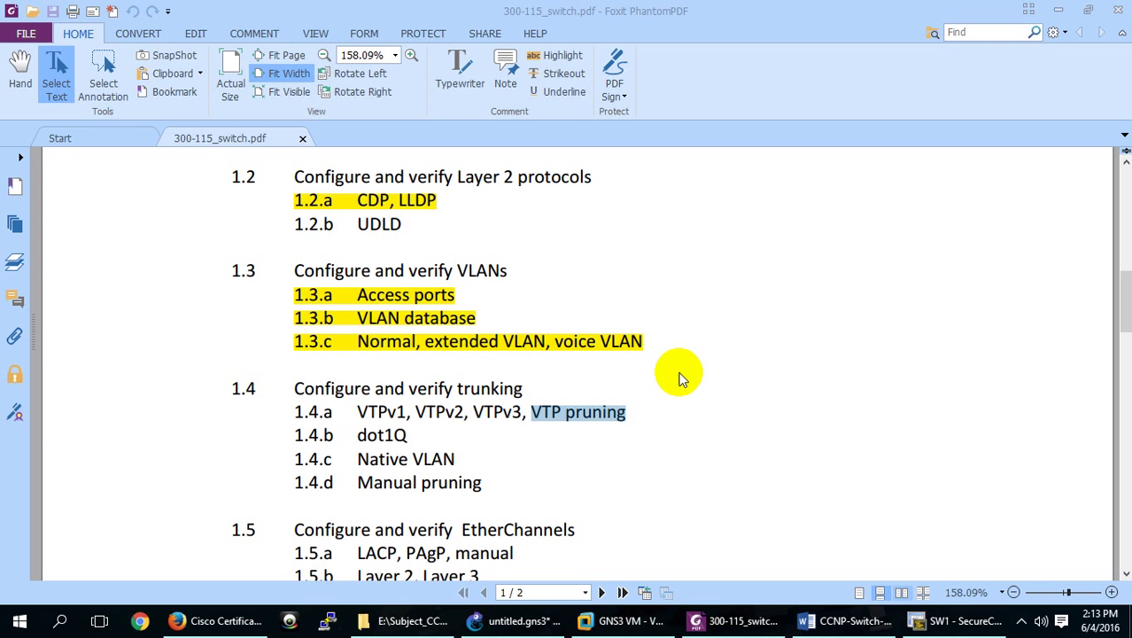
Bring the CCNP-Switch-Notes Word document with the VTP Pruning definition to the front.
{"action": "left_click", "coordinate": [815, 622]}
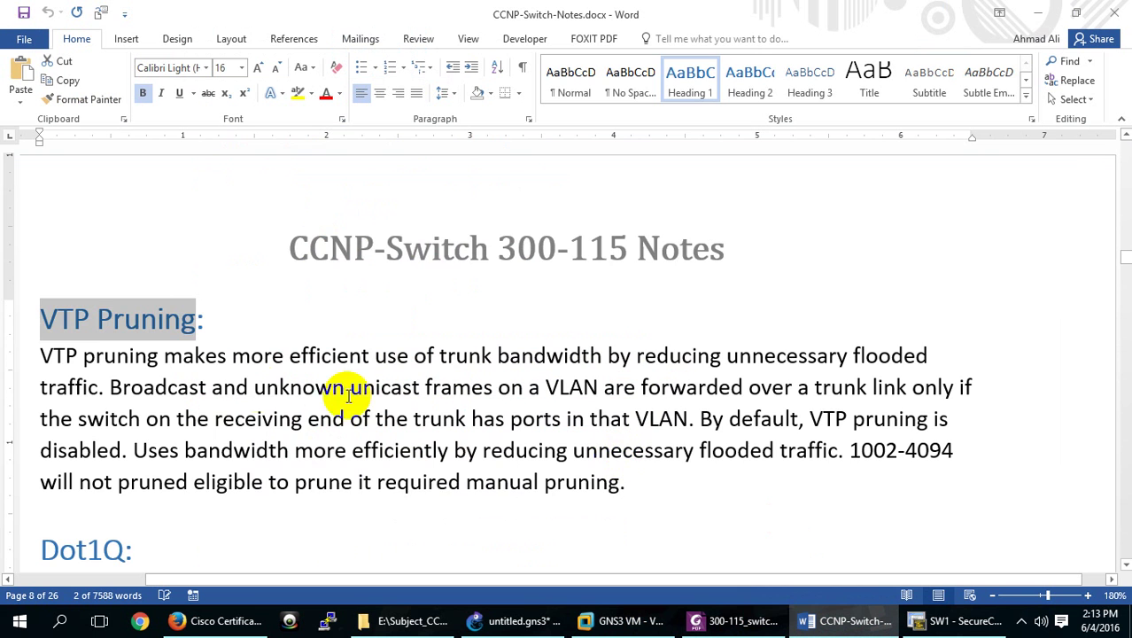
Scroll the Word notes, then switch via the SW1 session to the untitled.gns3 topology.
{"action": "scroll", "coordinate": [252, 385], "scroll_direction": "down", "scroll_amount": 1}
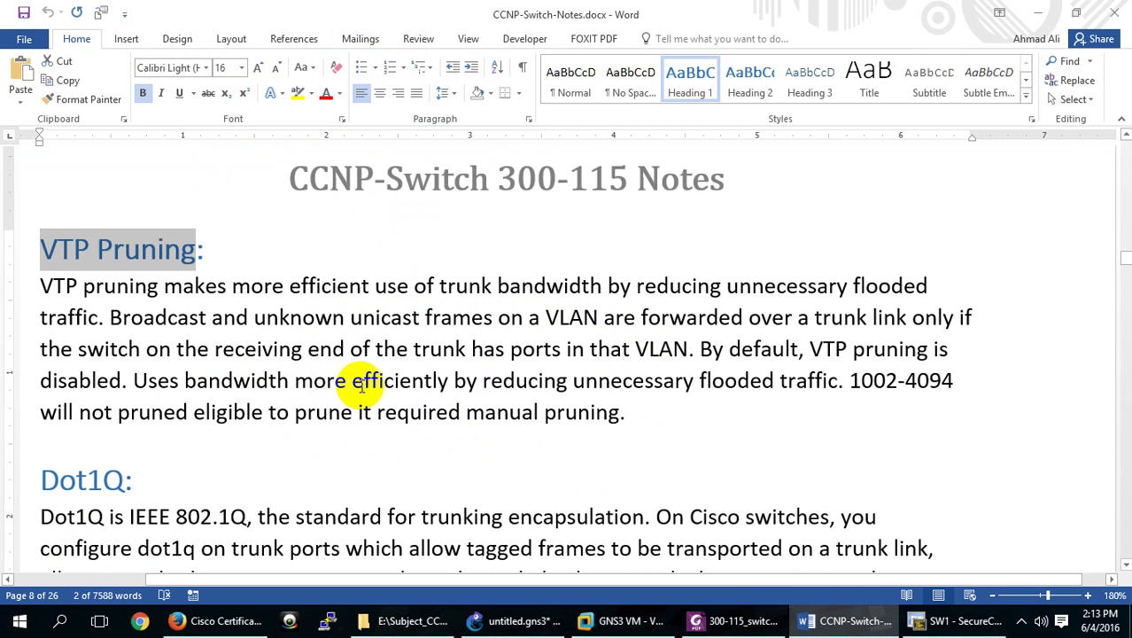
{"action": "left_click", "coordinate": [955, 621]}
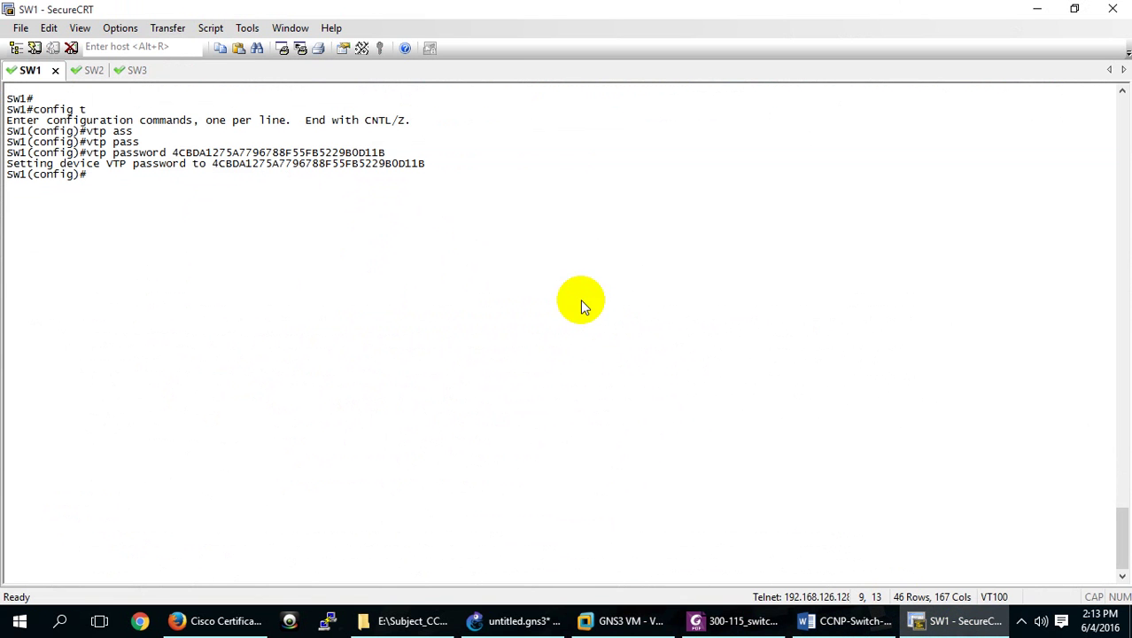
{"action": "left_click", "coordinate": [523, 621]}
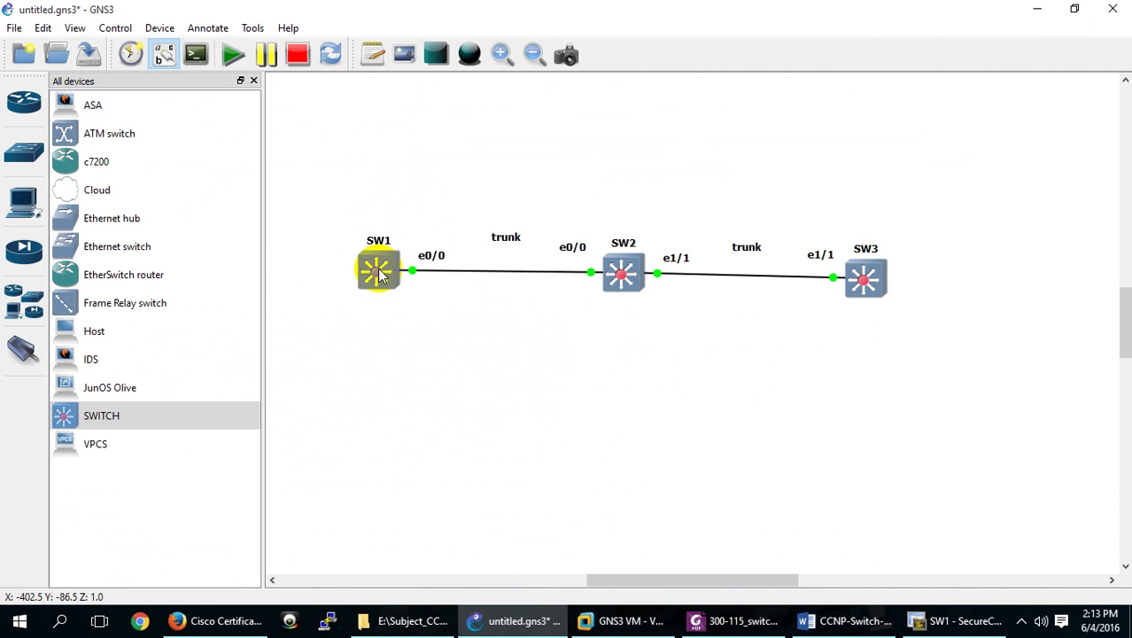
Add a 10/20 VLAN note beneath SW1 in the GNS3 topology.
{"action": "mouse_move", "coordinate": [379, 274]}
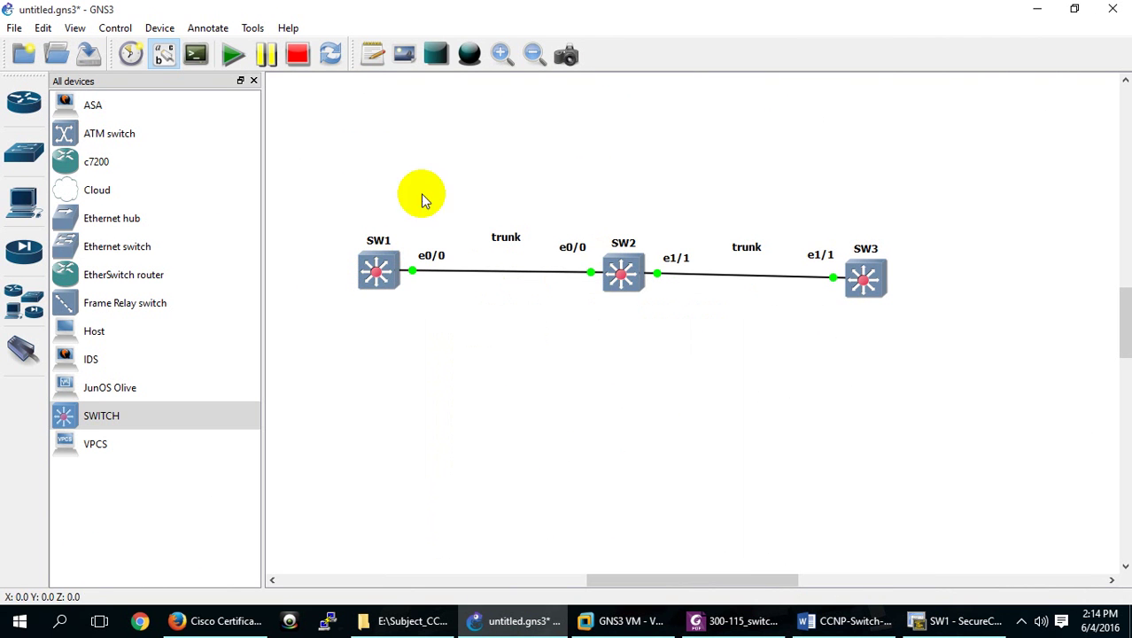
{"action": "left_click", "coordinate": [371, 56]}
{"action": "left_click", "coordinate": [366, 345]}
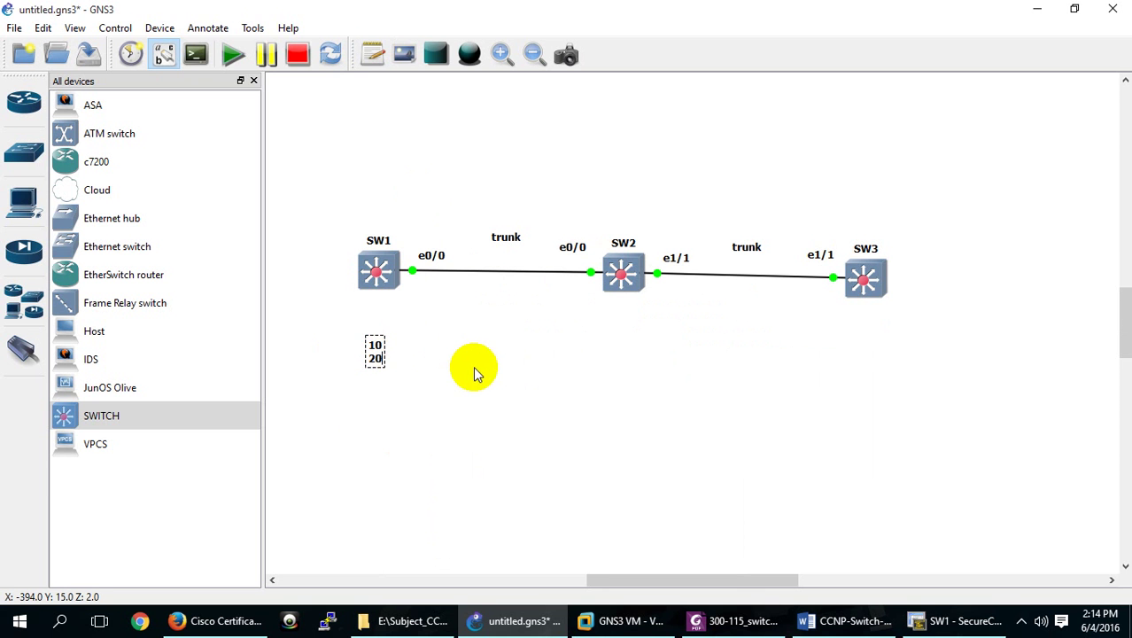
Duplicate the 10/20 note for SW2 and SW3 and align each label under its switch.
{"action": "right_click", "coordinate": [379, 356]}
{"action": "left_click", "coordinate": [390, 363]}
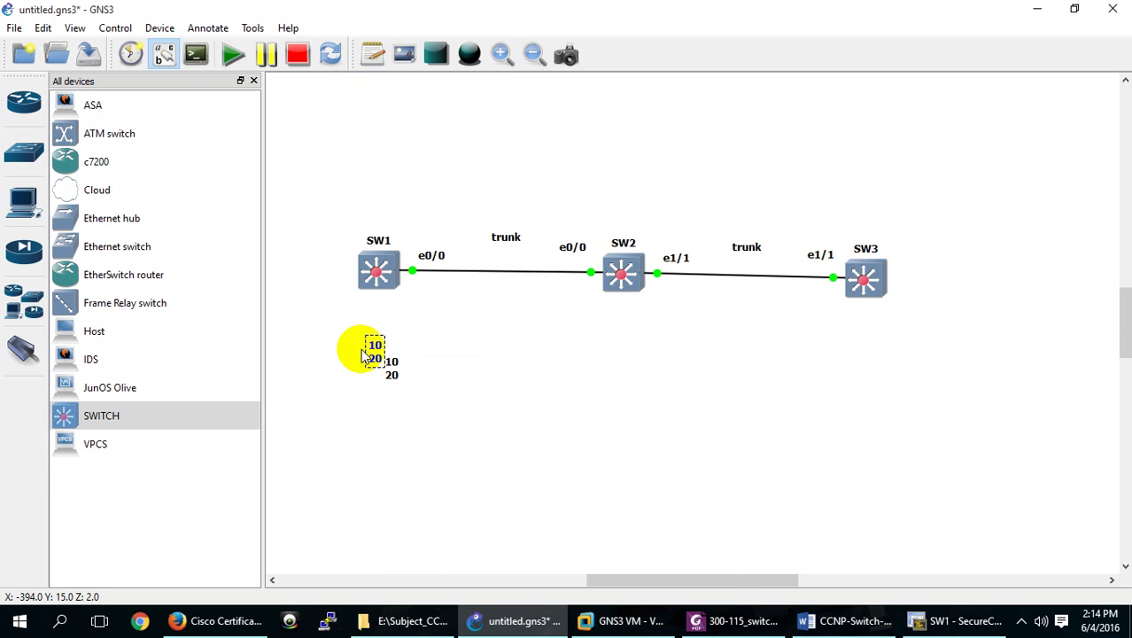
{"action": "left_click_drag", "start_coordinate": [387, 359], "coordinate": [877, 331]}
{"action": "right_click", "coordinate": [627, 337]}
{"action": "left_click", "coordinate": [652, 348]}
{"action": "left_click_drag", "start_coordinate": [372, 360], "coordinate": [372, 342]}
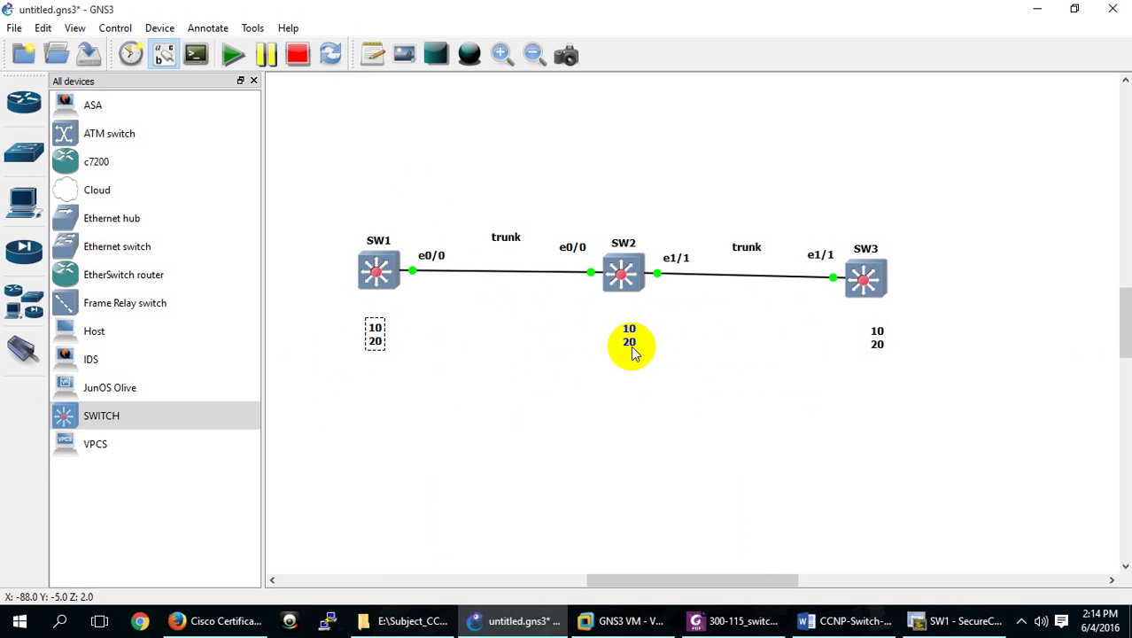
{"action": "left_click_drag", "start_coordinate": [633, 353], "coordinate": [615, 352]}
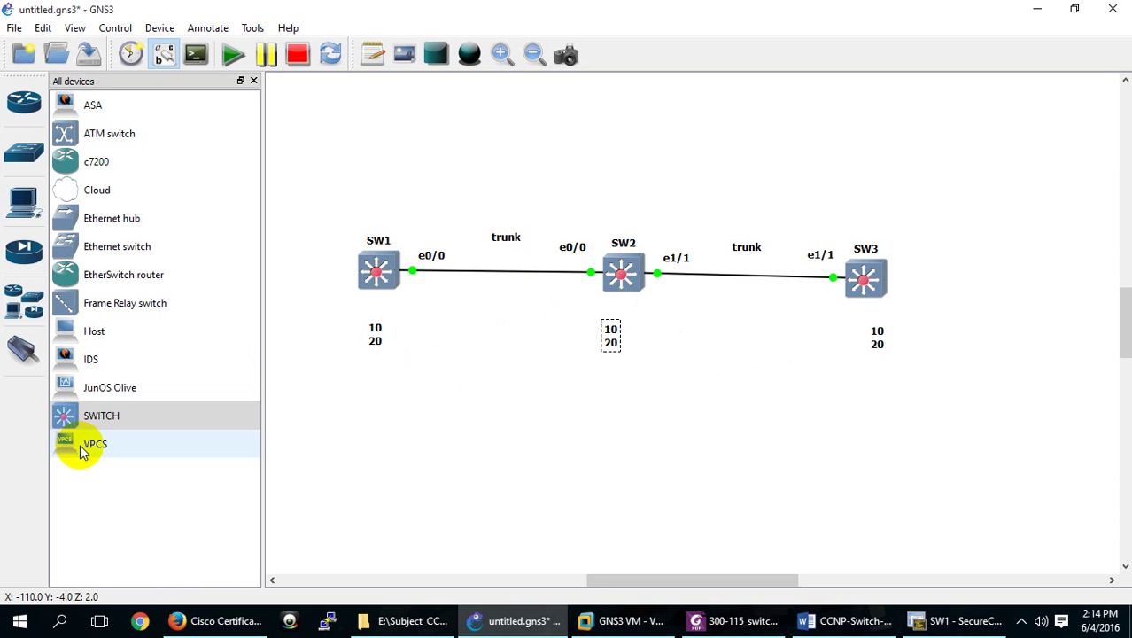
Add VPCS hosts PC1 under SW1 and PC2 under SW2, then minimize GNS3.
{"action": "left_click_drag", "start_coordinate": [80, 451], "coordinate": [324, 399]}
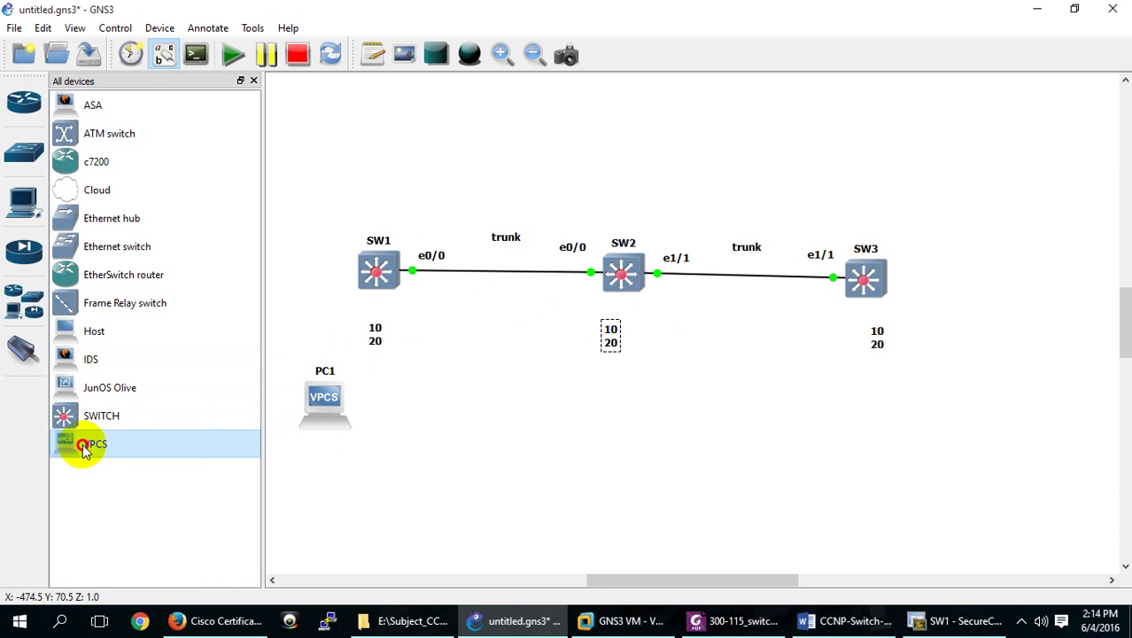
{"action": "left_click_drag", "start_coordinate": [83, 450], "coordinate": [613, 418]}
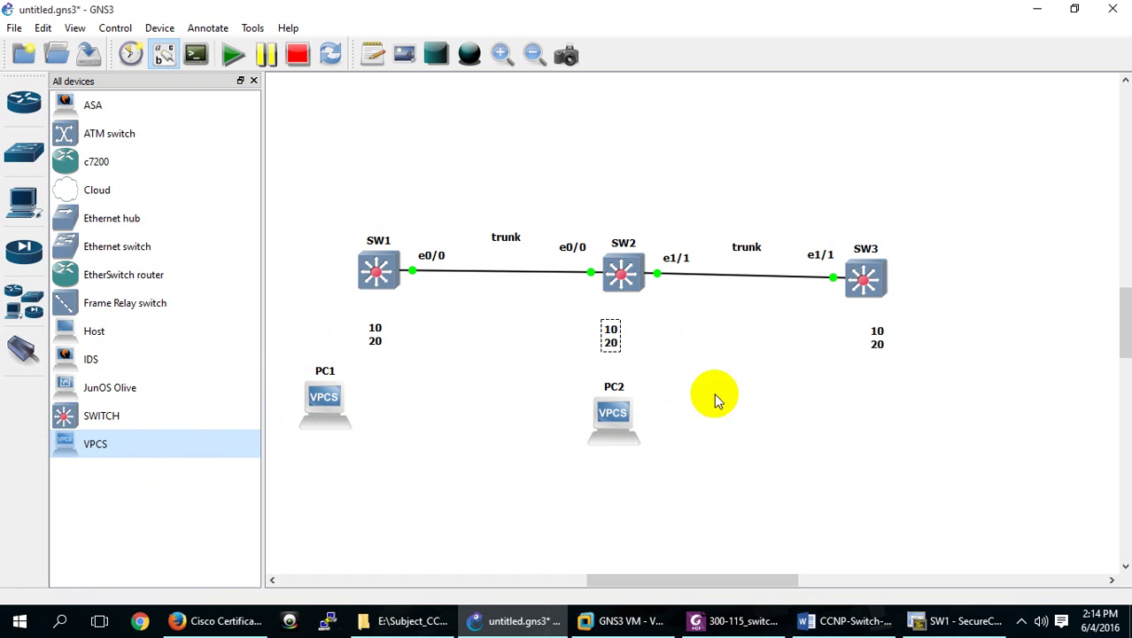
{"action": "left_click_drag", "start_coordinate": [324, 383], "coordinate": [344, 387]}
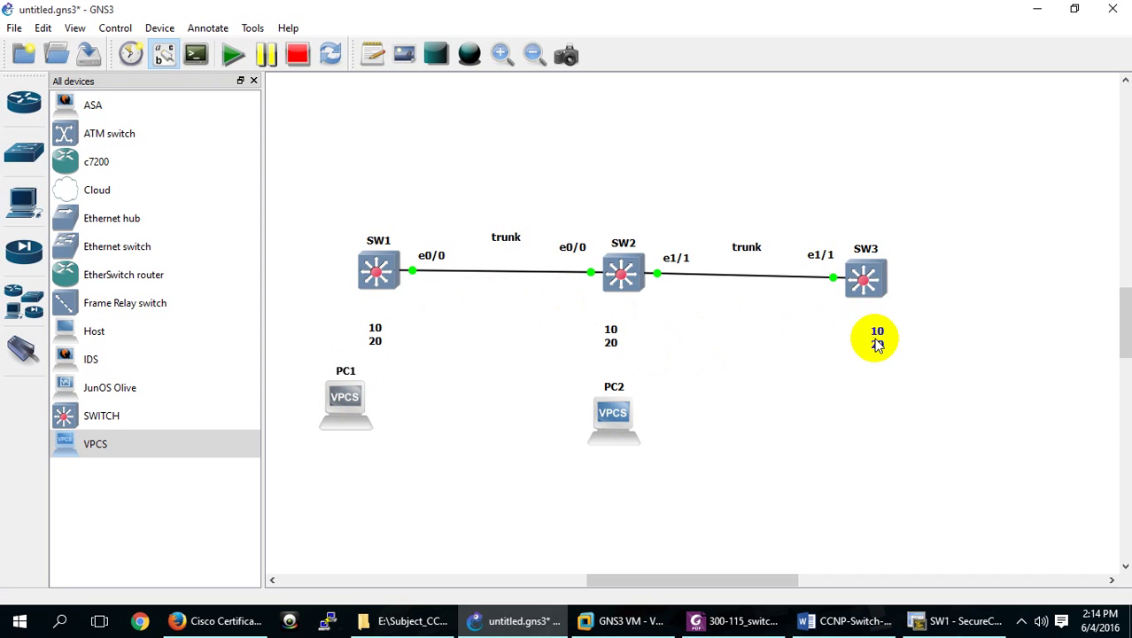
{"action": "key", "text": "super+d"}
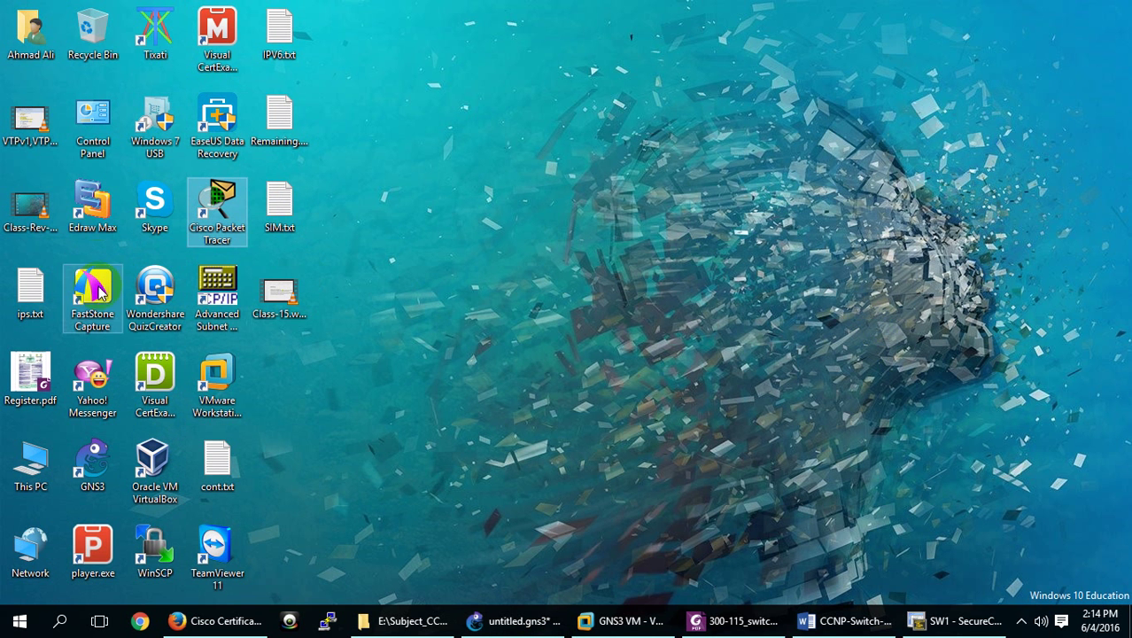
Launch Cisco Packet Tracer maximized and browse the saves folder for a lab file.
{"action": "double_click", "coordinate": [215, 244]}
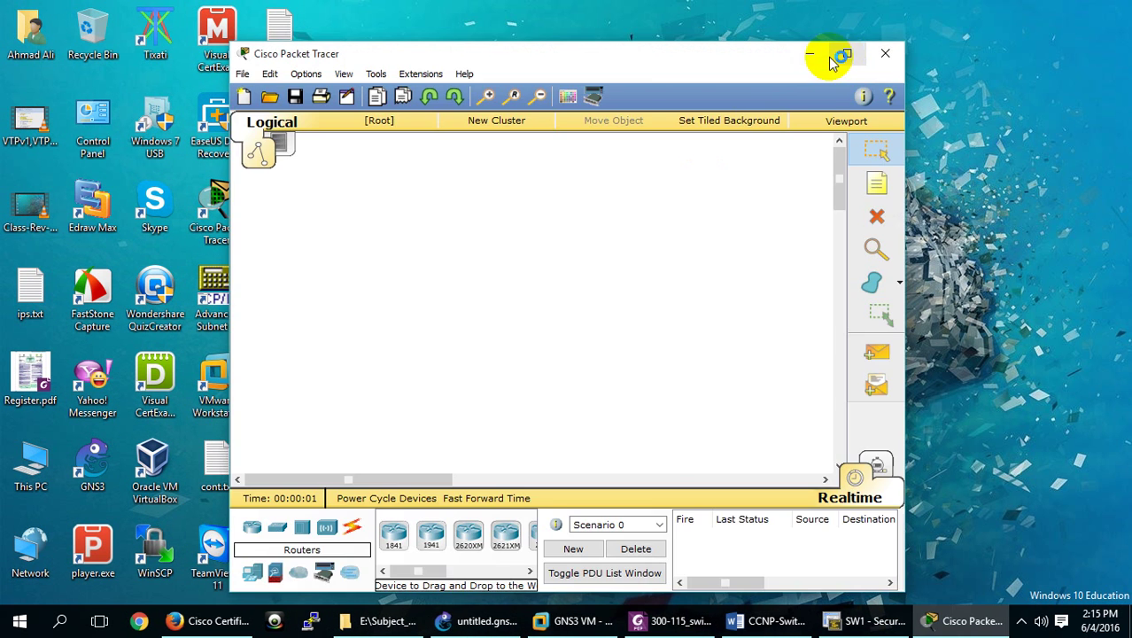
{"action": "left_click", "coordinate": [848, 51]}
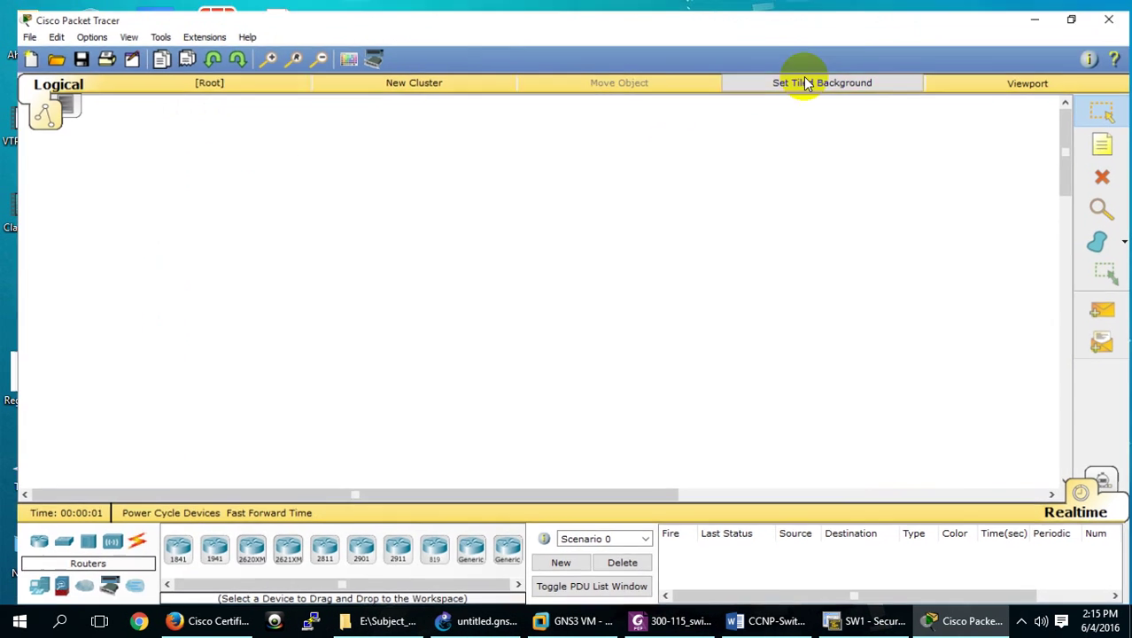
{"action": "left_click", "coordinate": [40, 49]}
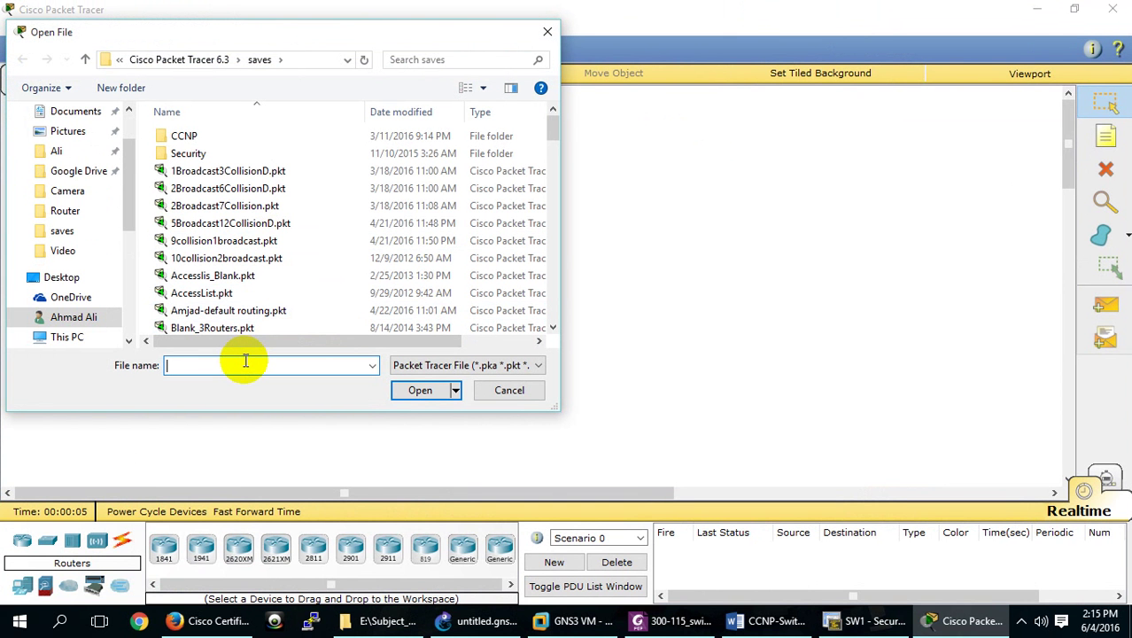
{"action": "type", "text": "b"}
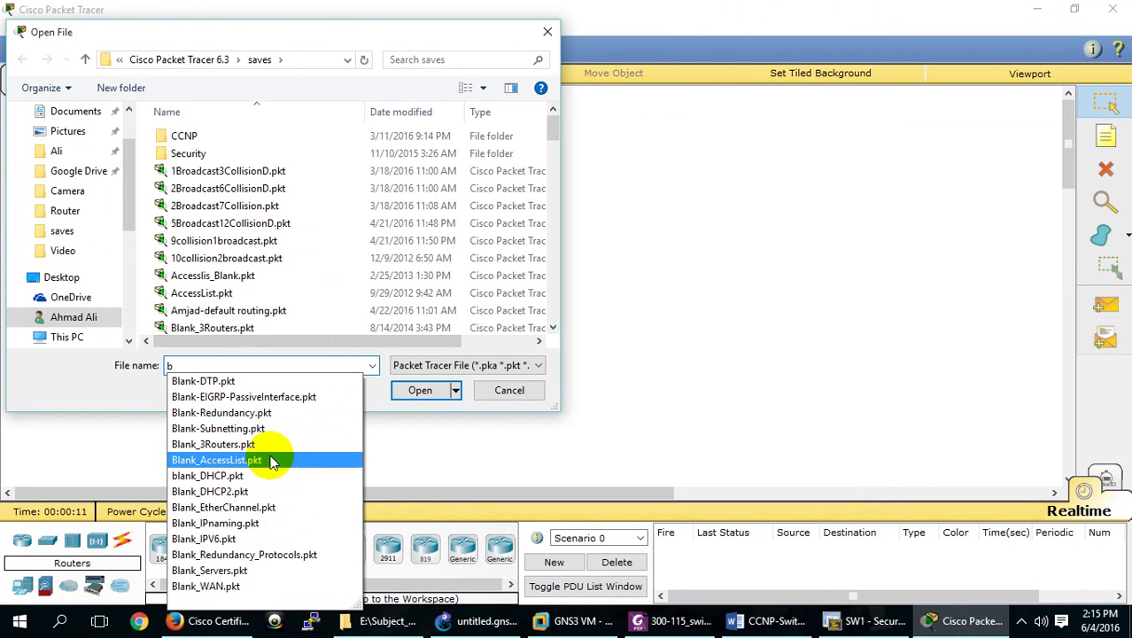
{"action": "left_click_drag", "start_coordinate": [554, 126], "coordinate": [553, 219]}
Open EmptyVTP.pkt in simulation mode and fast-forward time so links come up.
{"action": "double_click", "coordinate": [204, 305]}
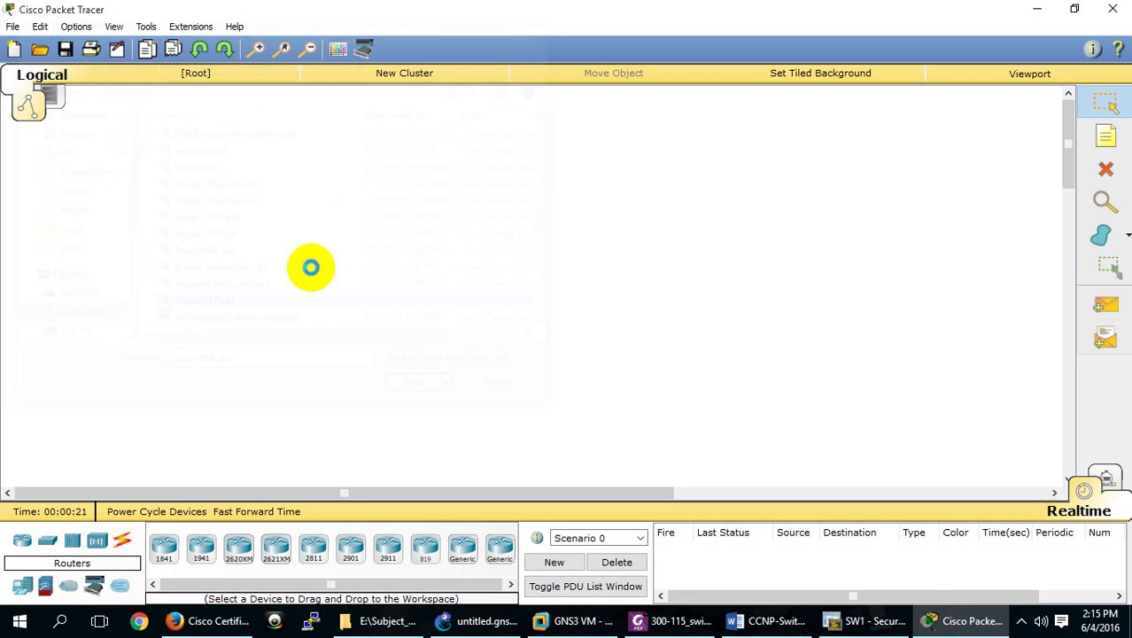
{"action": "left_click", "coordinate": [1105, 480]}
{"action": "left_click", "coordinate": [997, 512]}
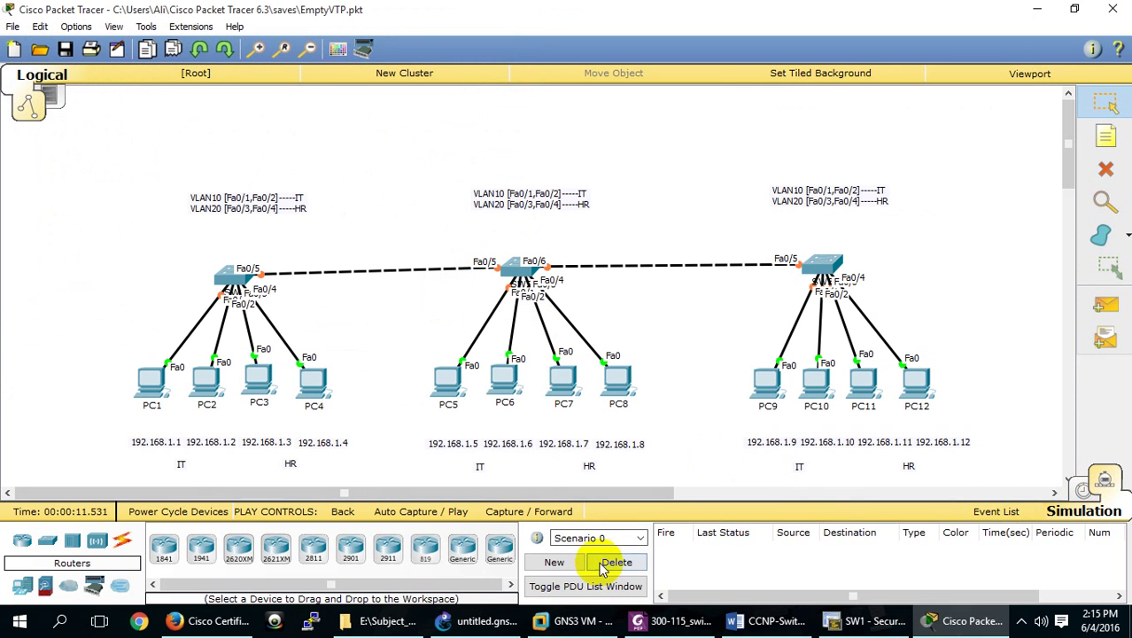
{"action": "left_click", "coordinate": [523, 512]}
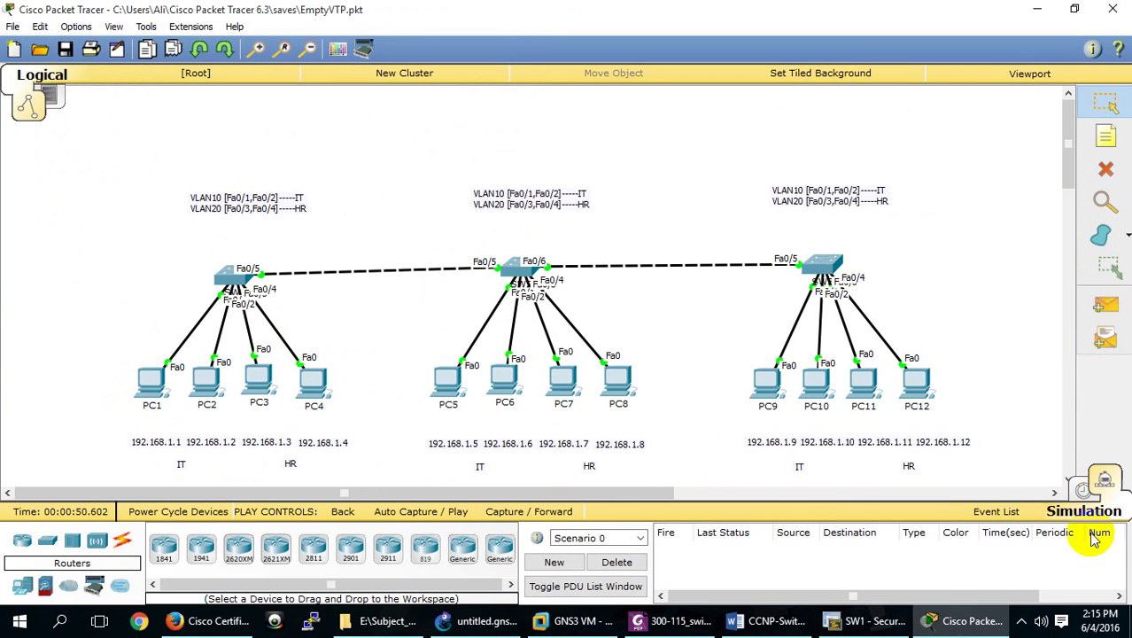
Queue a simple ICMP PDU from PC1 to PC2.
{"action": "left_click", "coordinate": [1107, 316]}
{"action": "left_click", "coordinate": [152, 383]}
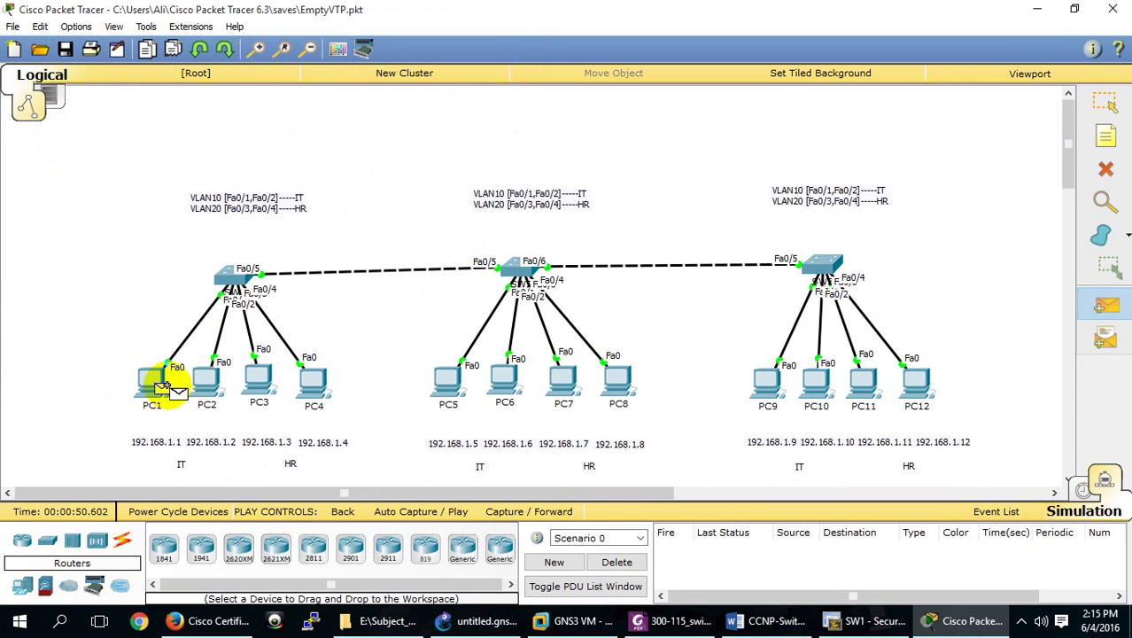
{"action": "left_click", "coordinate": [206, 391]}
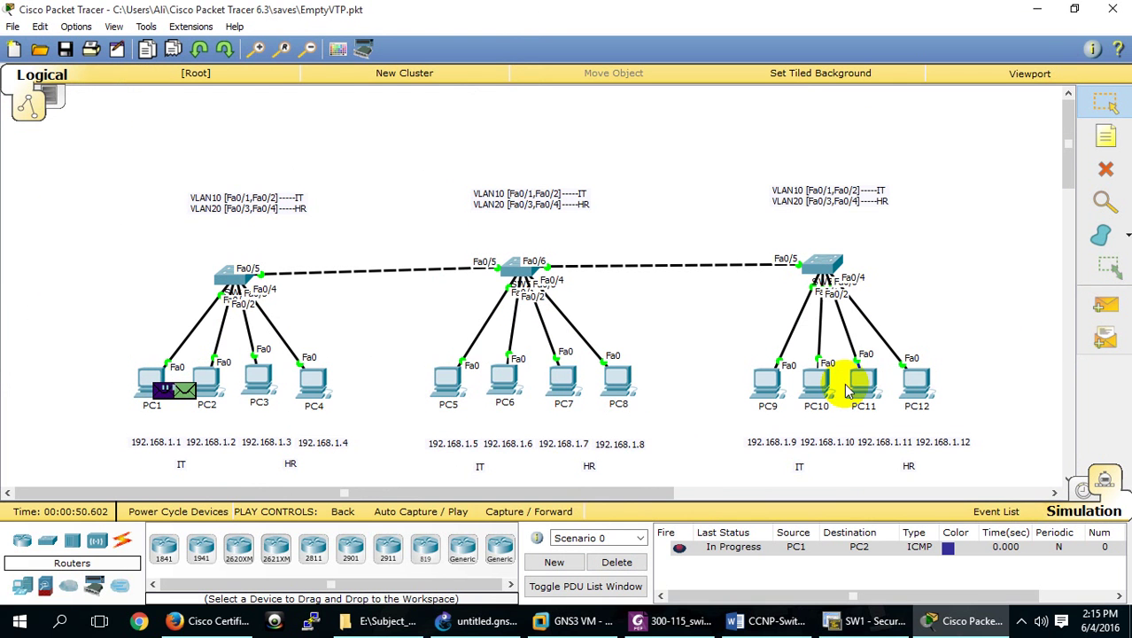
{"action": "mouse_move", "coordinate": [848, 390]}
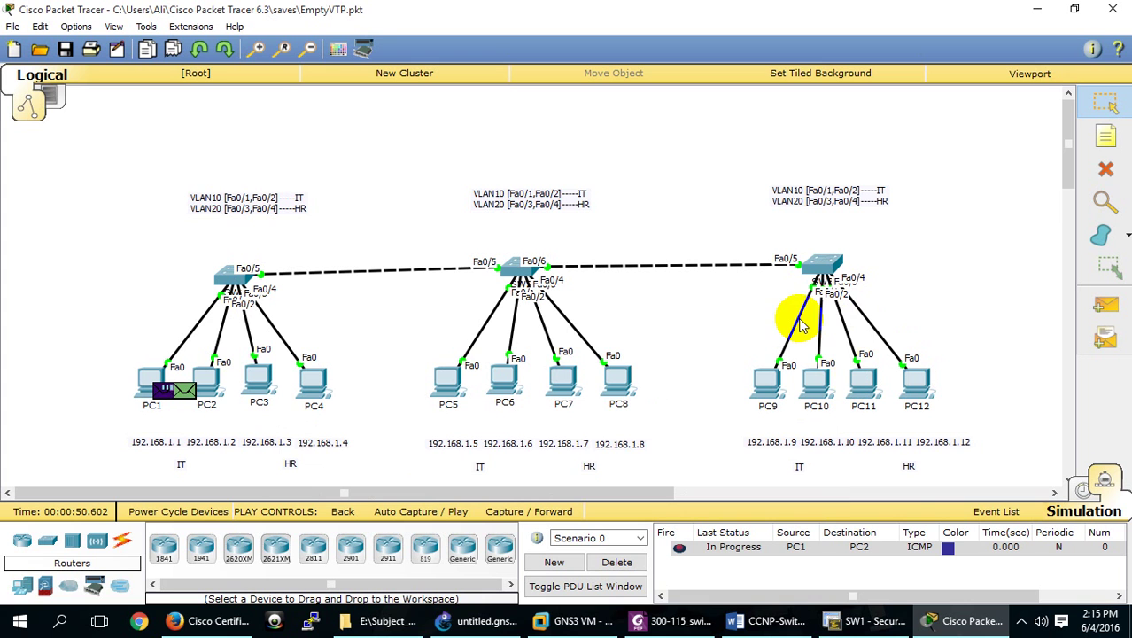
Delete the links from the third switch to PC9 and PC10.
{"action": "left_click", "coordinate": [1106, 168]}
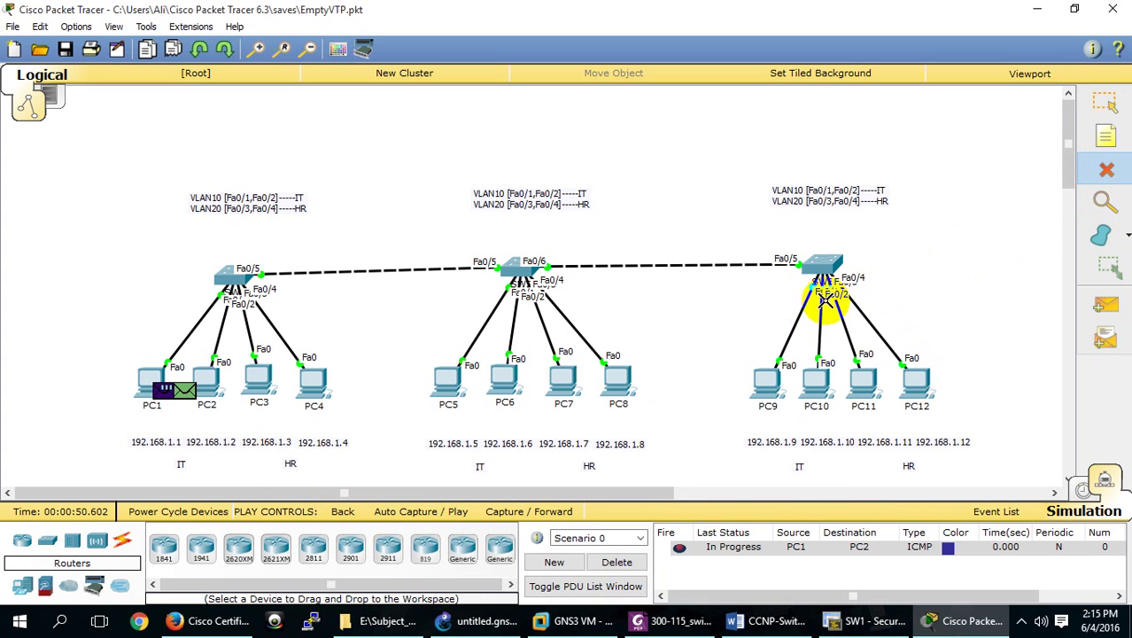
{"action": "left_click", "coordinate": [810, 315]}
{"action": "left_click", "coordinate": [812, 315]}
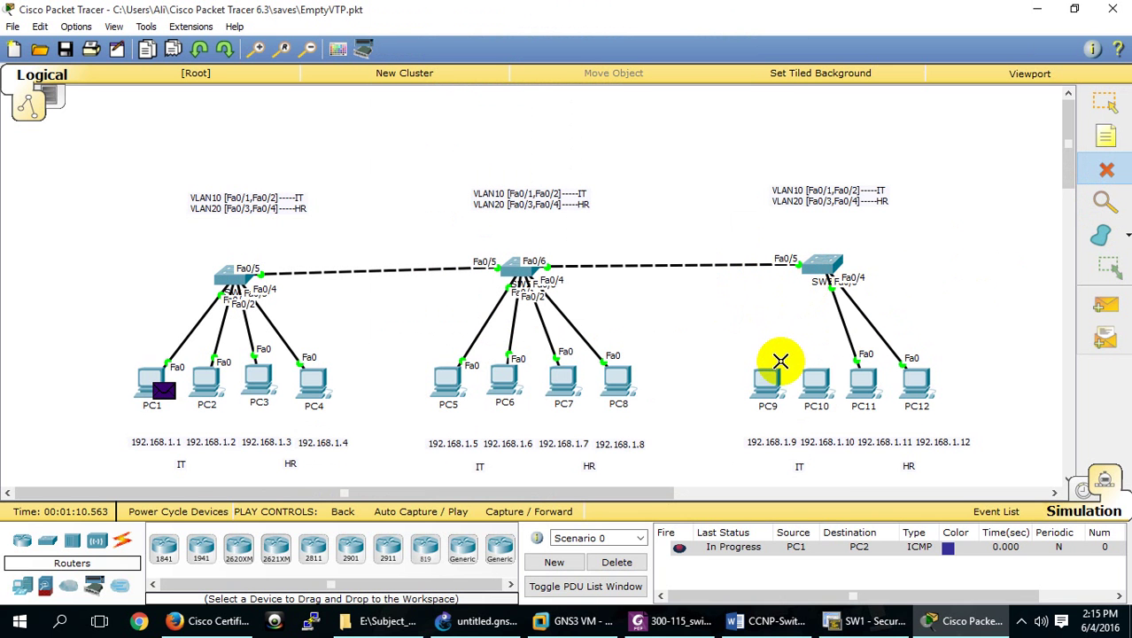
{"action": "mouse_move", "coordinate": [778, 370]}
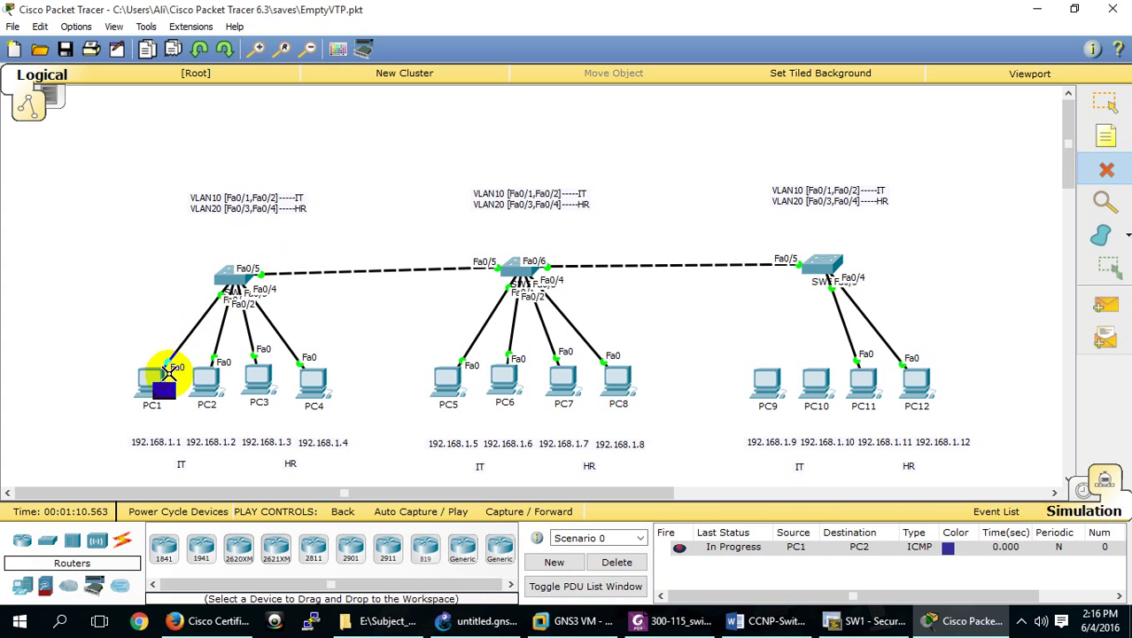
Delete PC2 and PC5, then exit Packet Tracer without saving changes.
{"action": "left_click", "coordinate": [204, 377]}
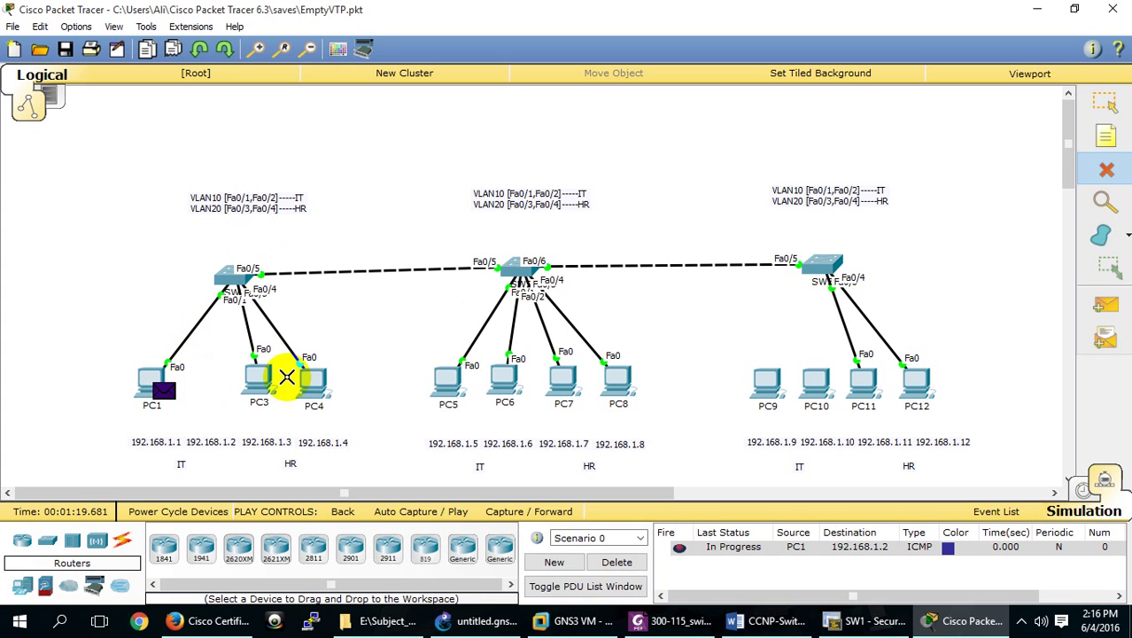
{"action": "left_click", "coordinate": [446, 380]}
{"action": "left_click", "coordinate": [501, 380]}
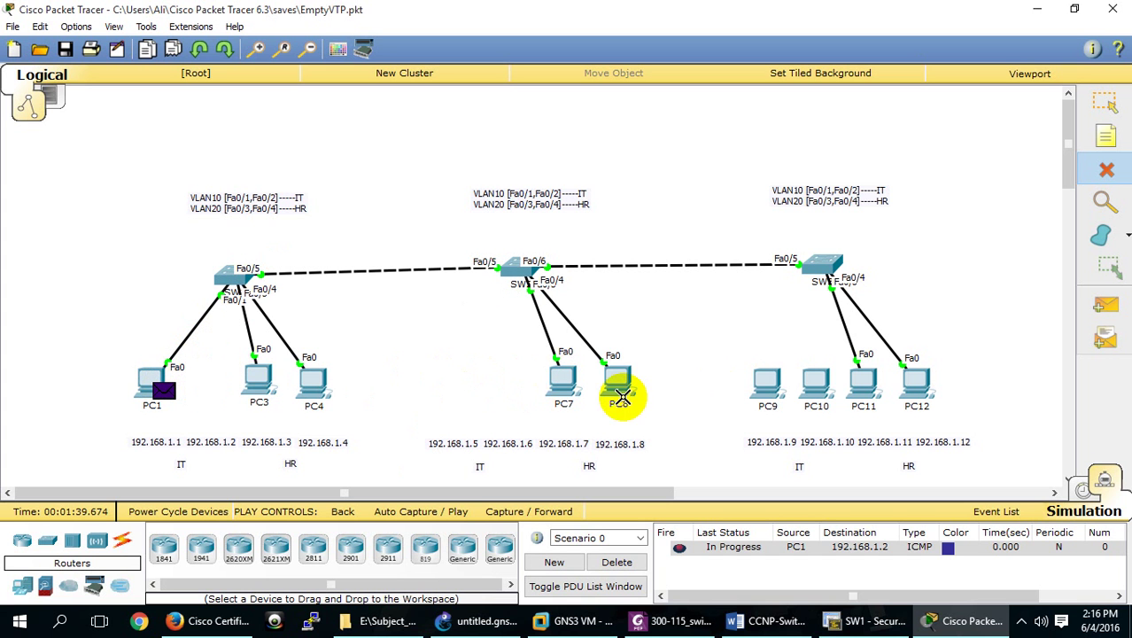
{"action": "key", "text": "ctrl+z"}
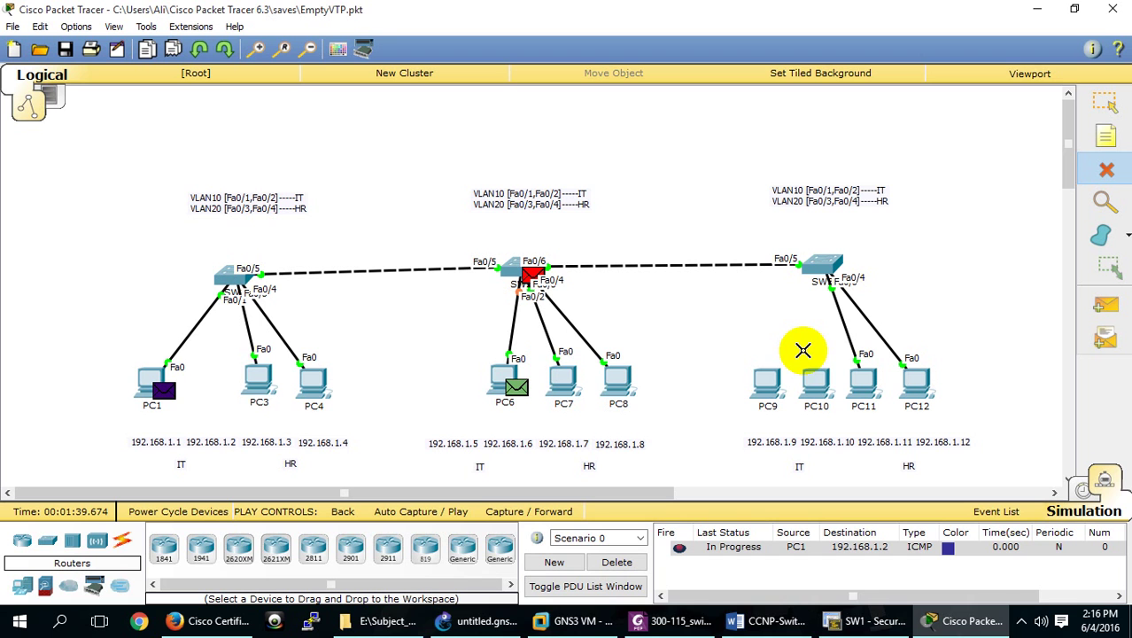
{"action": "left_click", "coordinate": [1113, 9]}
{"action": "left_click", "coordinate": [625, 317]}
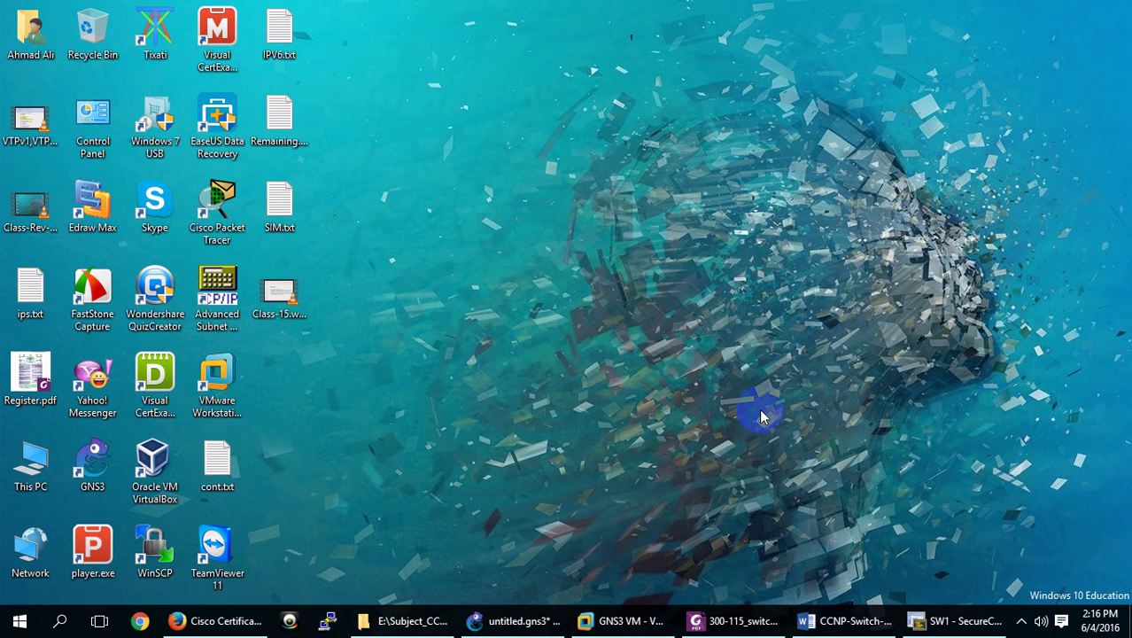
Run show vtp status on SW1 and confirm VTP Pruning Mode is Disabled.
{"action": "left_click", "coordinate": [917, 619]}
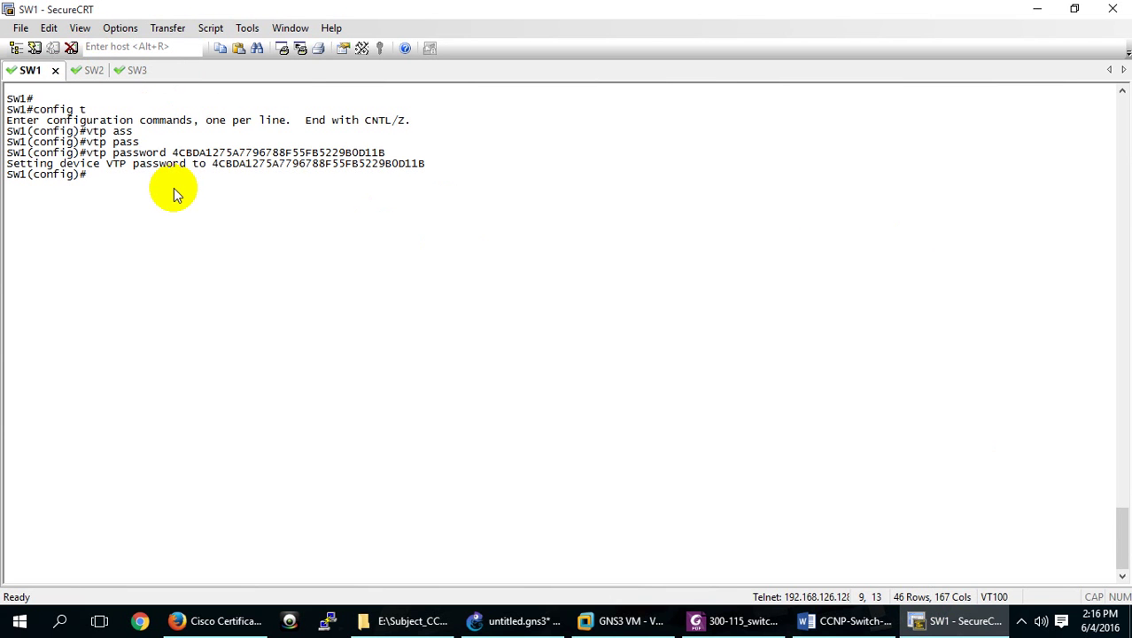
{"action": "type", "text": "vtp"}
{"action": "type", "text": "vtp "}
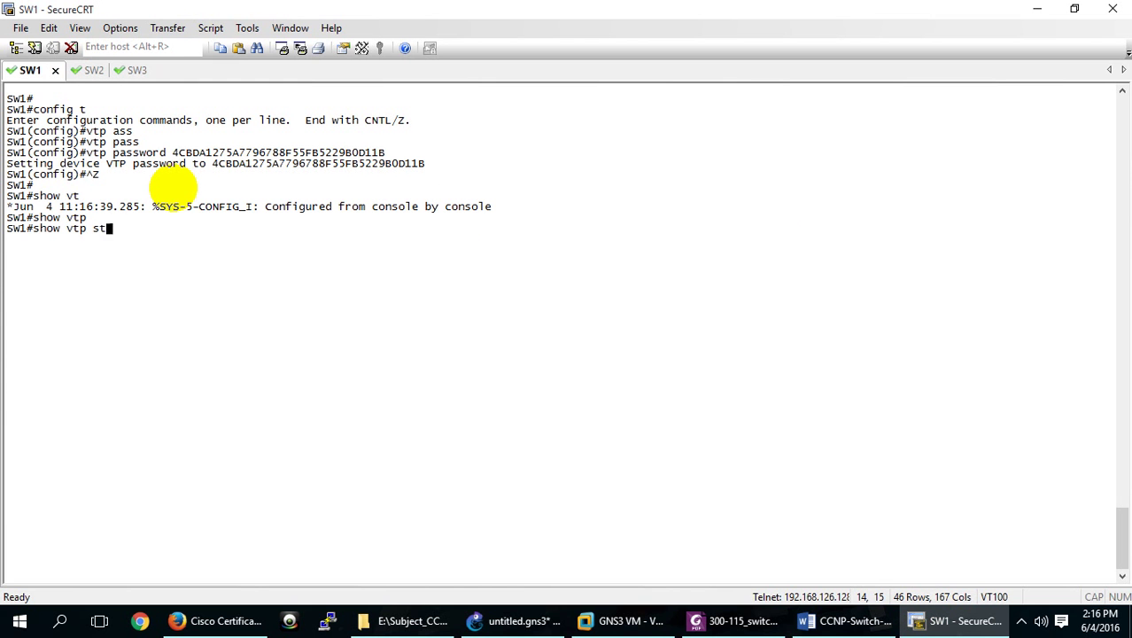
{"action": "type", "text": "st"}
{"action": "key", "text": "Tab"}
{"action": "key", "text": "Return"}
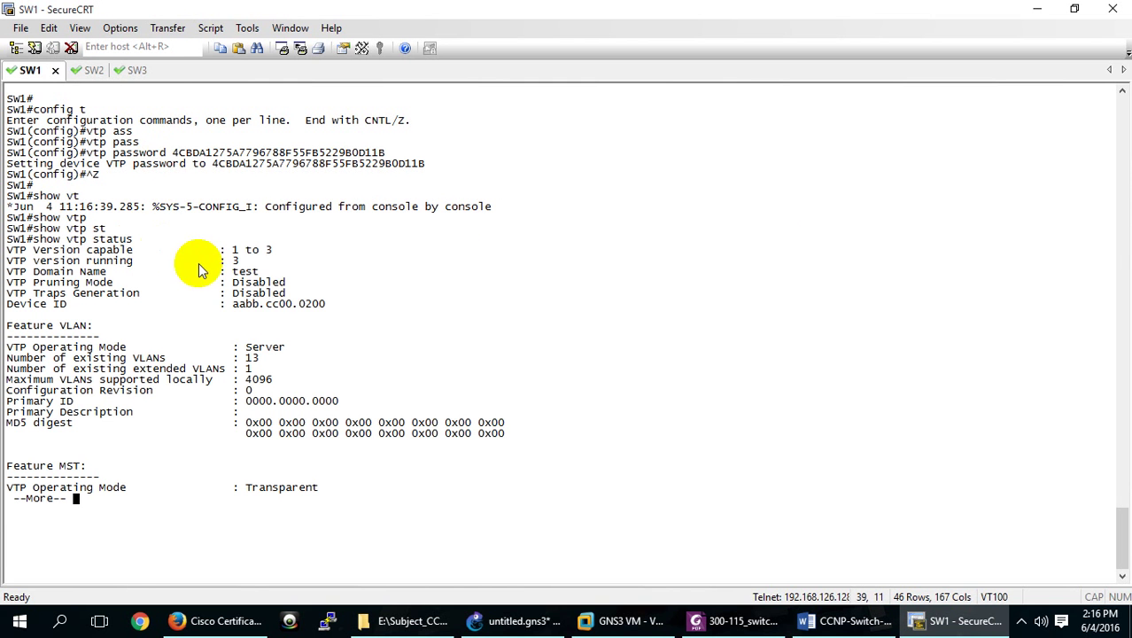
{"action": "left_click_drag", "start_coordinate": [301, 288], "coordinate": [12, 288]}
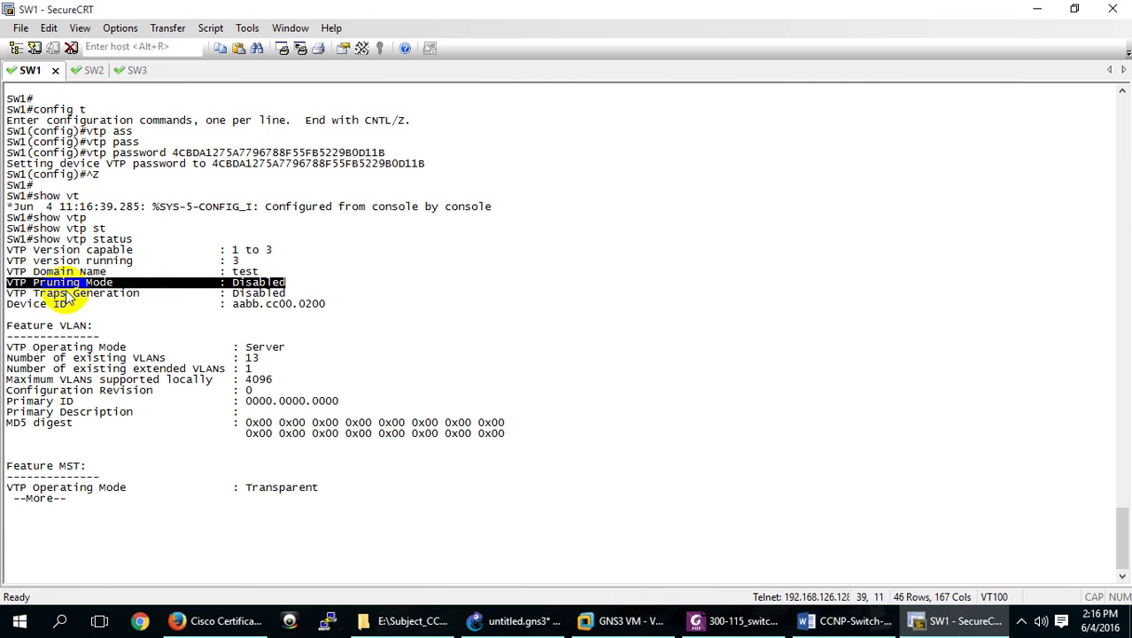
{"action": "key", "text": "space"}
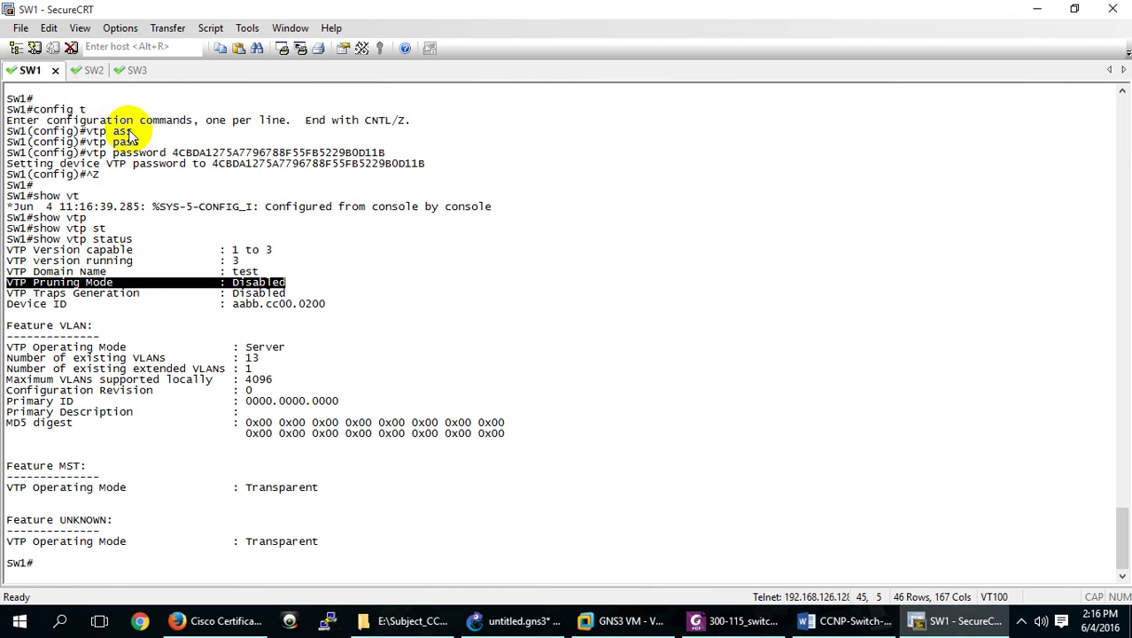
Enable vtp pruning on SW1 in global configuration mode and return to the prompt.
{"action": "type", "text": "config t"}
{"action": "key", "text": "Return"}
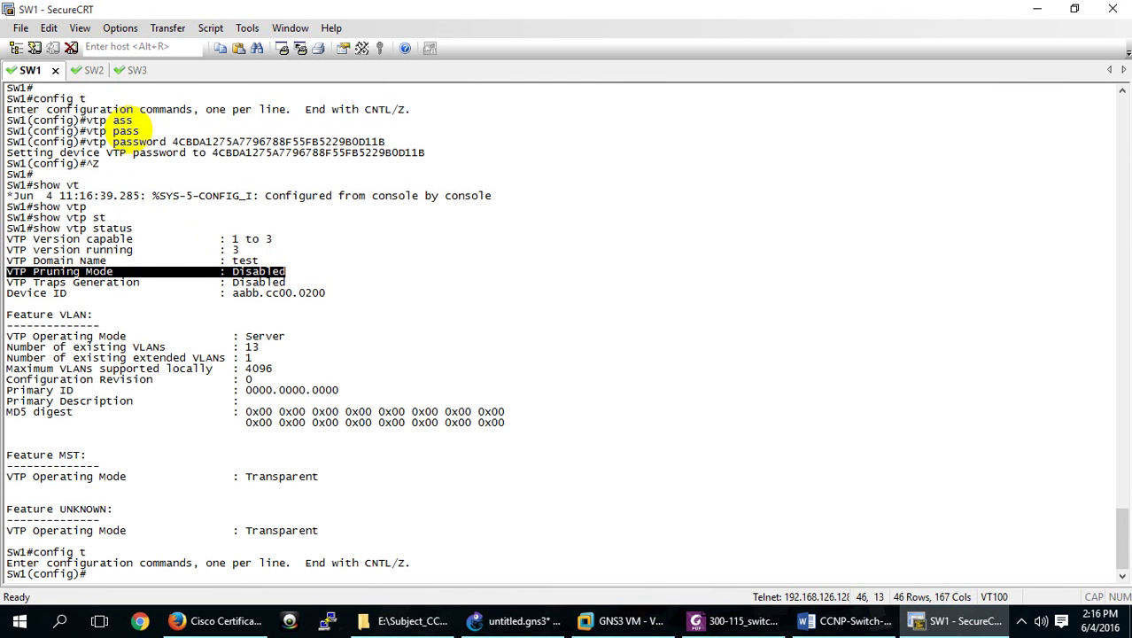
{"action": "type", "text": "p"}
{"action": "key", "text": "Tab"}
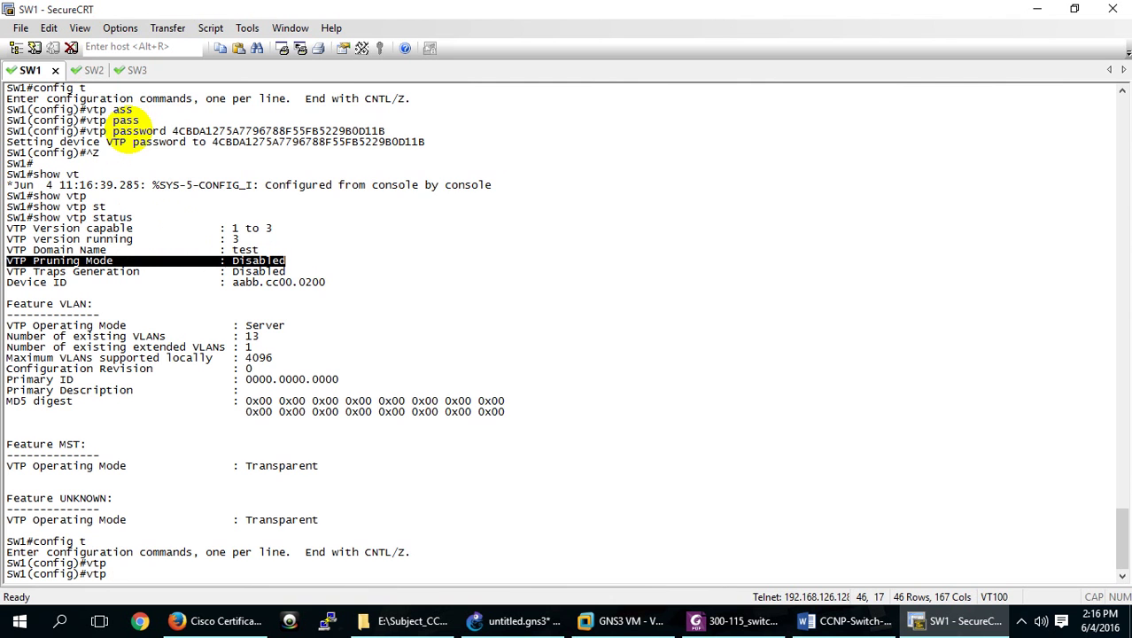
{"action": "key", "text": "Return"}
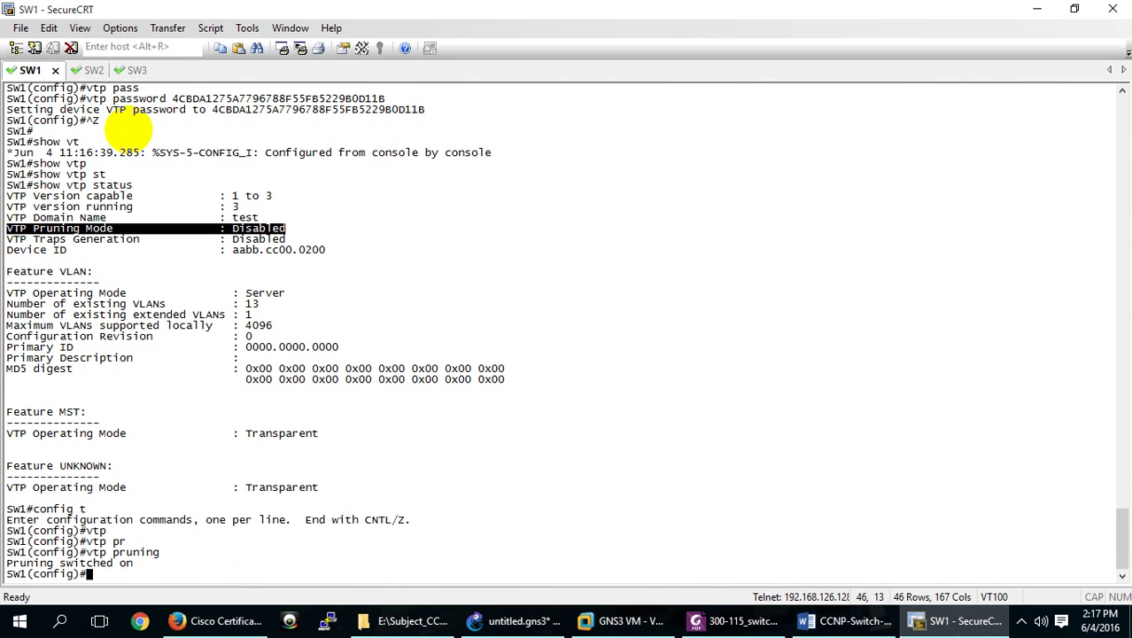
{"action": "key", "text": "ctrl+z"}
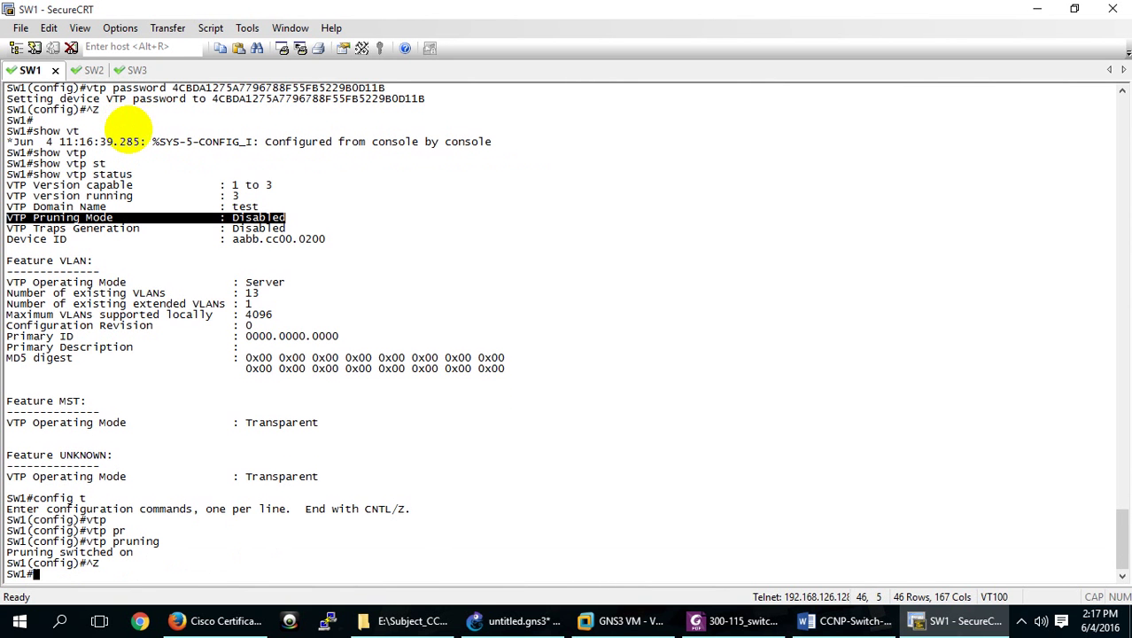
{"action": "key", "text": "Return"}
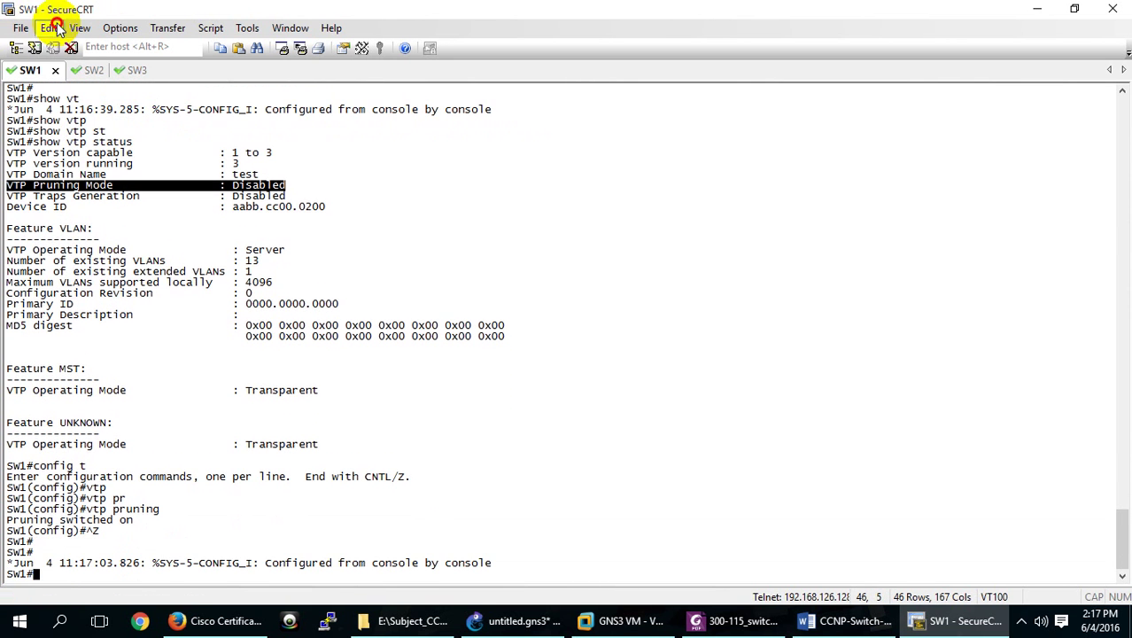
Clear the SW1 screen and rerun show vtp status to confirm pruning Enabled.
{"action": "left_click", "coordinate": [49, 27]}
{"action": "left_click", "coordinate": [89, 249]}
{"action": "key", "text": "Return"}
{"action": "key", "text": "Return"}
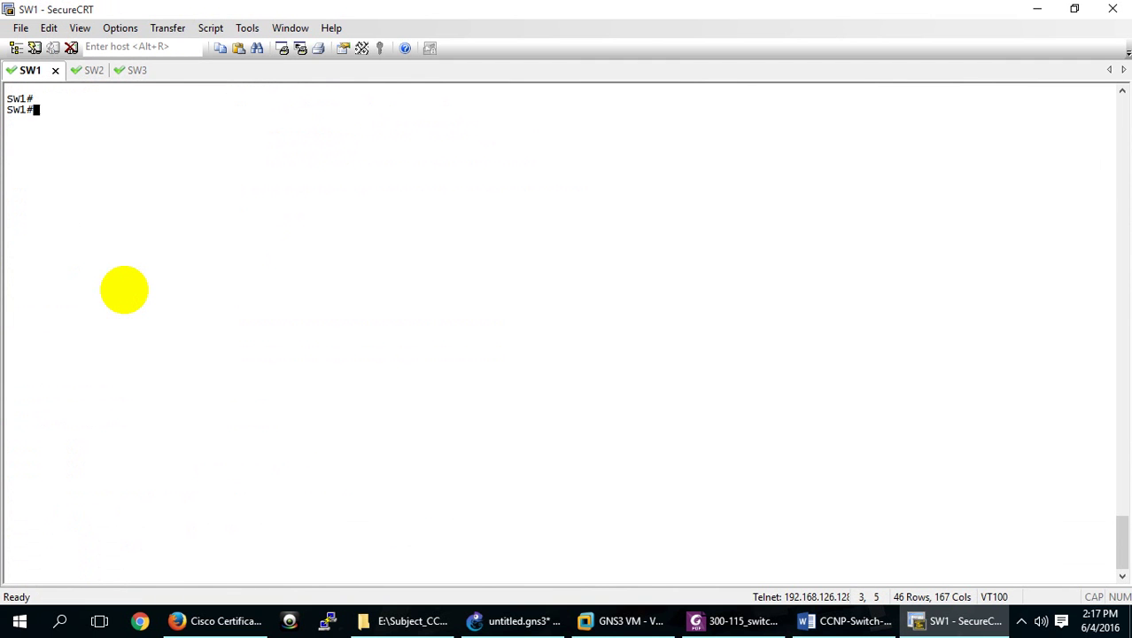
{"action": "type", "text": "shw"}
{"action": "type", "text": "ow vtp s"}
{"action": "type", "text": "t"}
{"action": "key", "text": "Tab"}
{"action": "key", "text": "Return"}
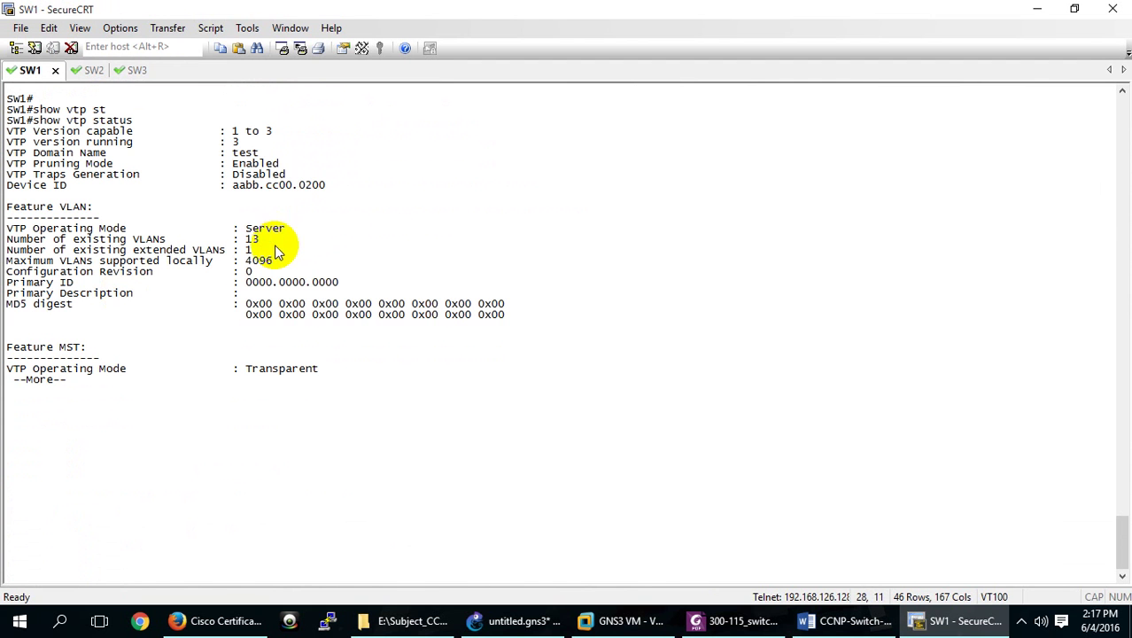
Switch to the SW3 session, clear its screen and run show vtp status.
{"action": "left_click_drag", "start_coordinate": [272, 159], "coordinate": [108, 177]}
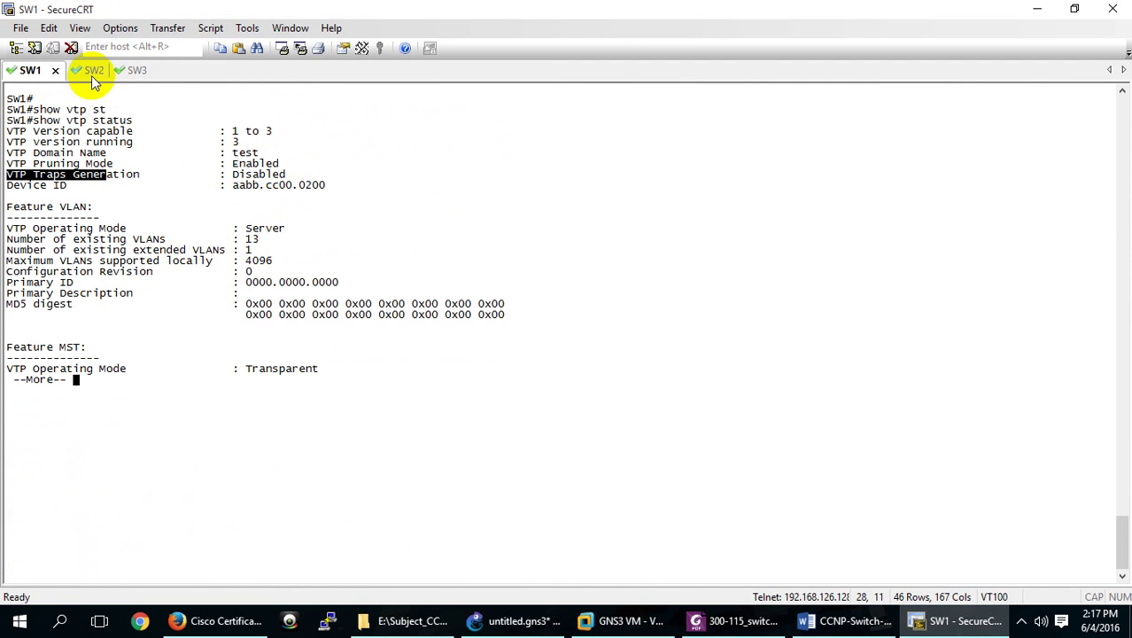
{"action": "left_click", "coordinate": [134, 70]}
{"action": "left_click", "coordinate": [48, 28]}
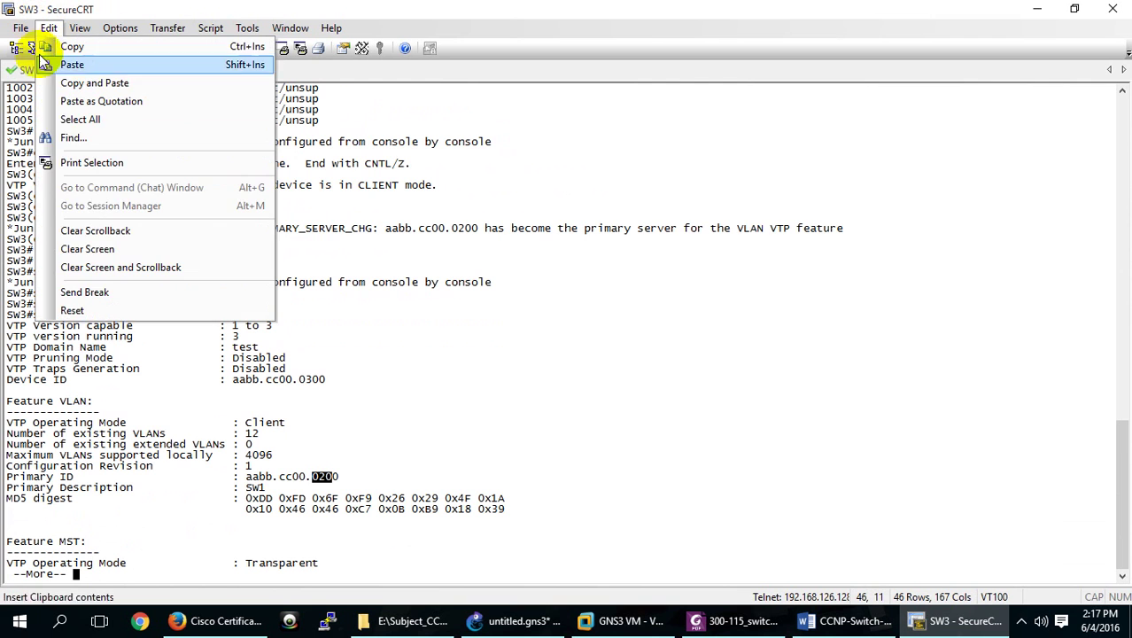
{"action": "left_click", "coordinate": [93, 246]}
{"action": "key", "text": "Return"}
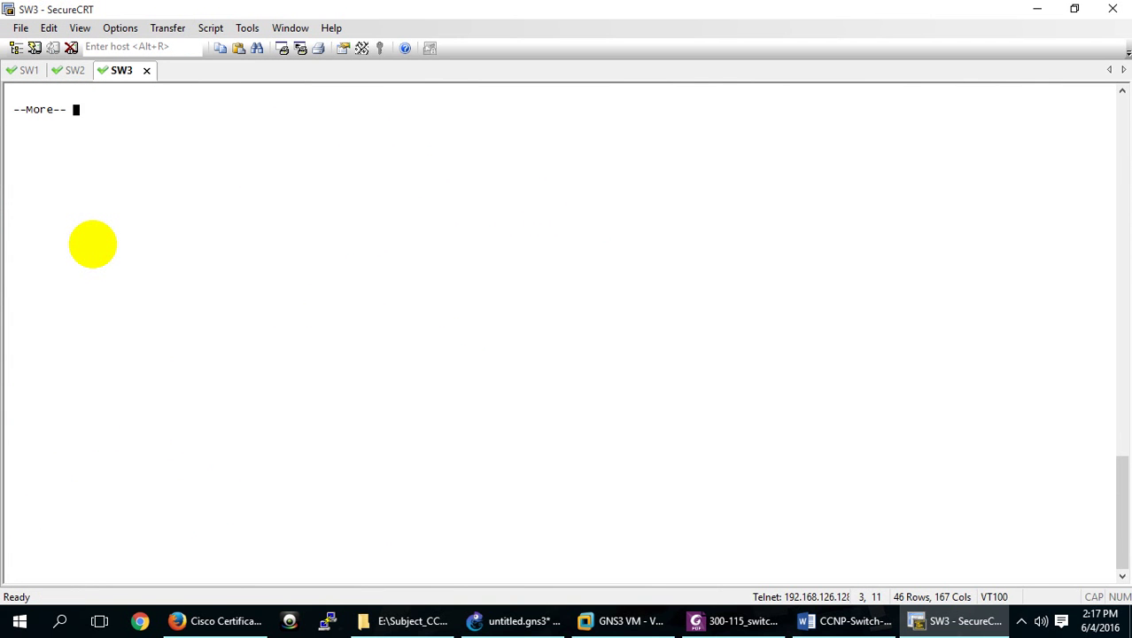
{"action": "key", "text": "space"}
{"action": "type", "text": "show vtp st"}
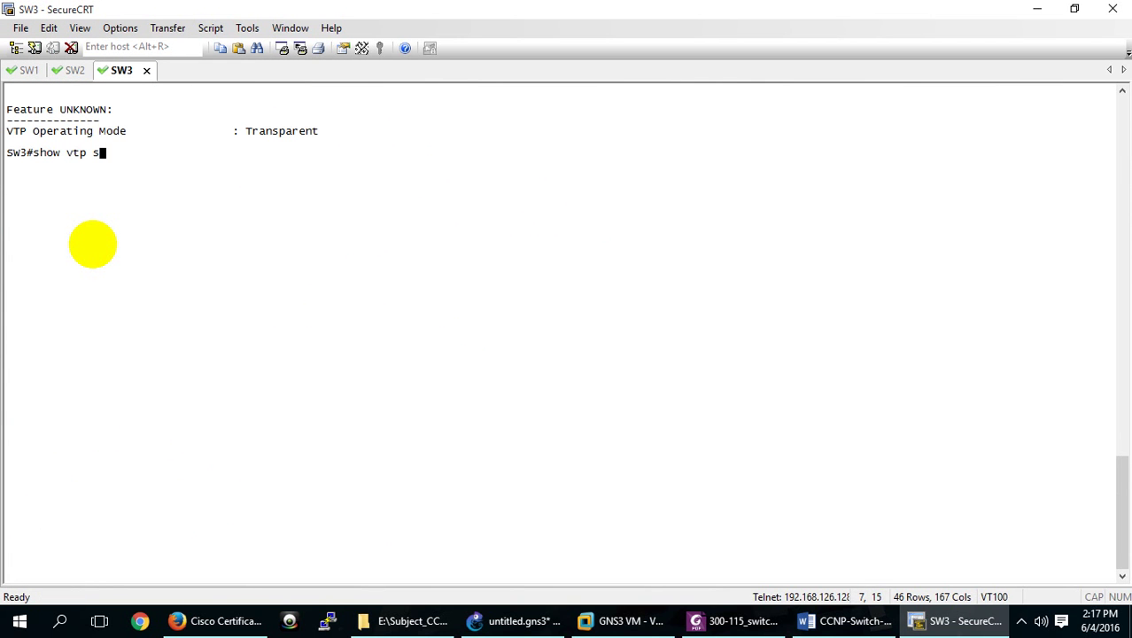
{"action": "key", "text": "Return"}
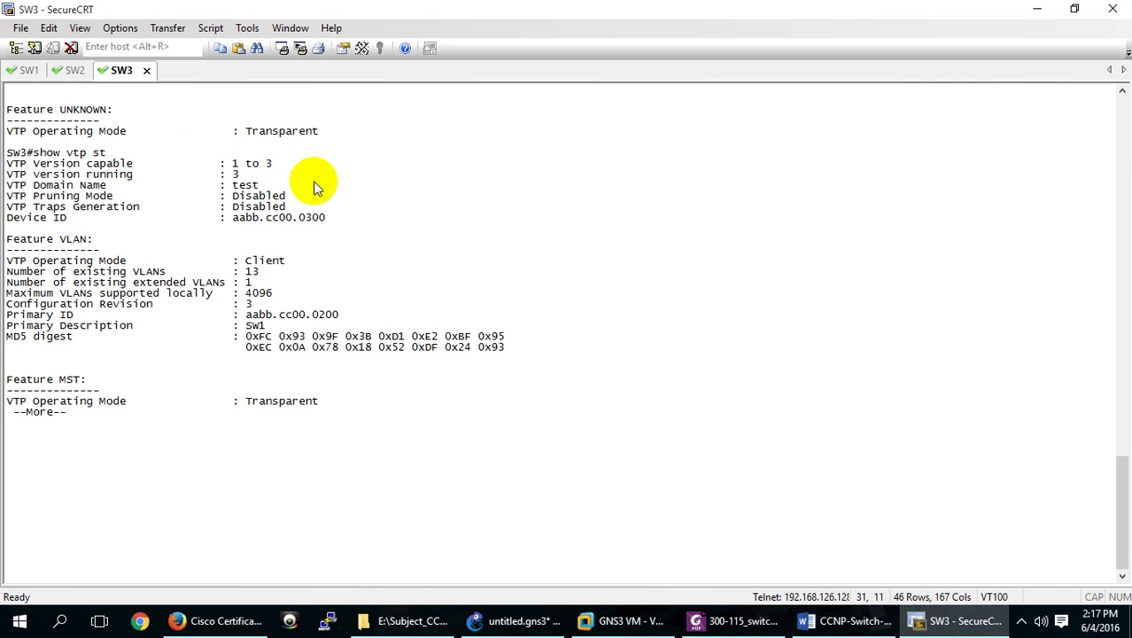
{"action": "key", "text": "Return"}
{"action": "key", "text": "space"}
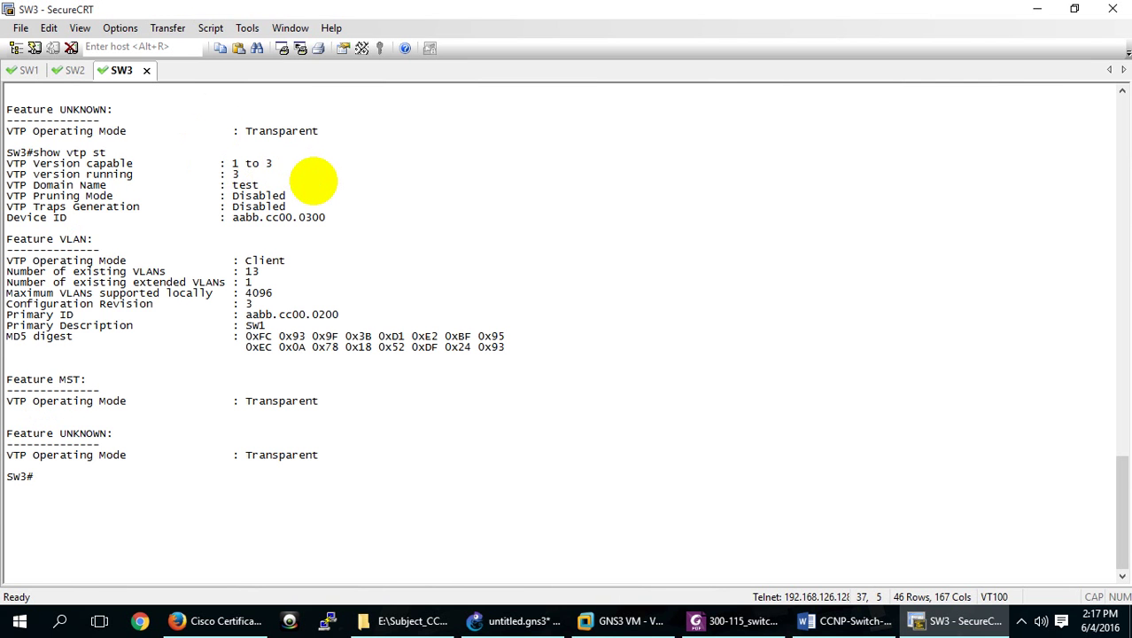
Rerun show vtp status on SW3 twice, then move to the SW2 session.
{"action": "key", "text": "Up"}
{"action": "key", "text": "Return"}
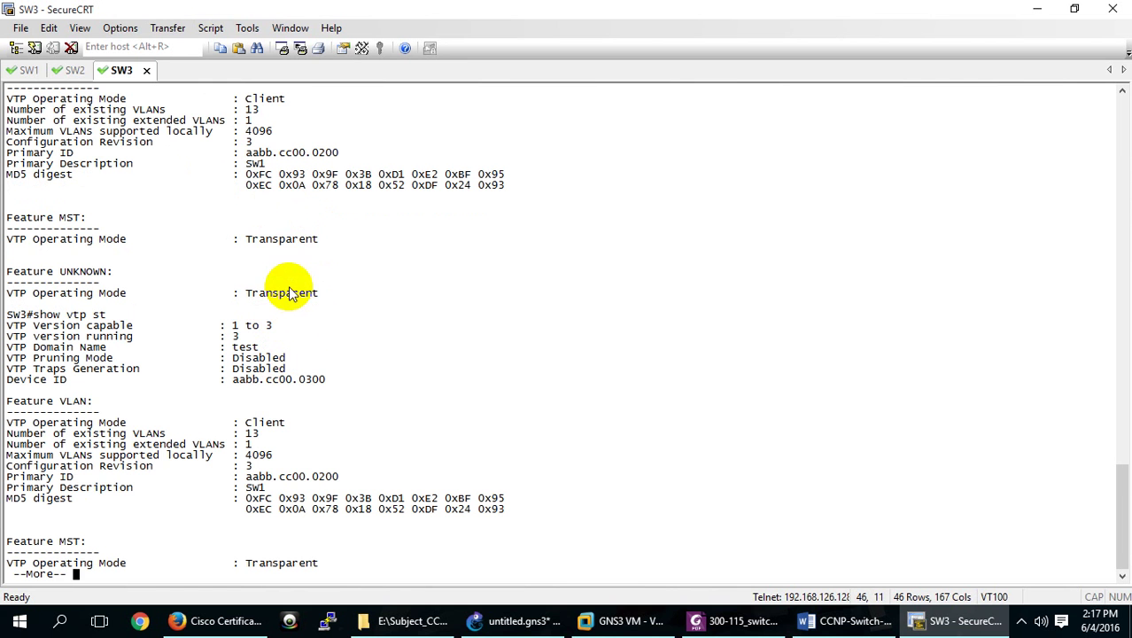
{"action": "key", "text": "space"}
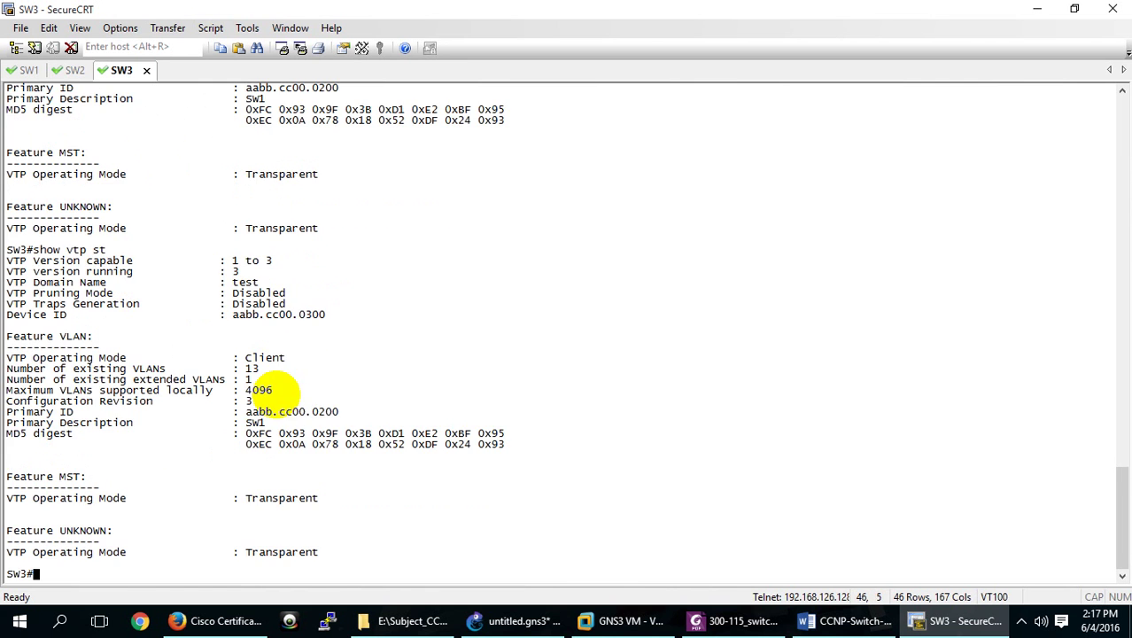
{"action": "key", "text": "Up"}
{"action": "key", "text": "Return"}
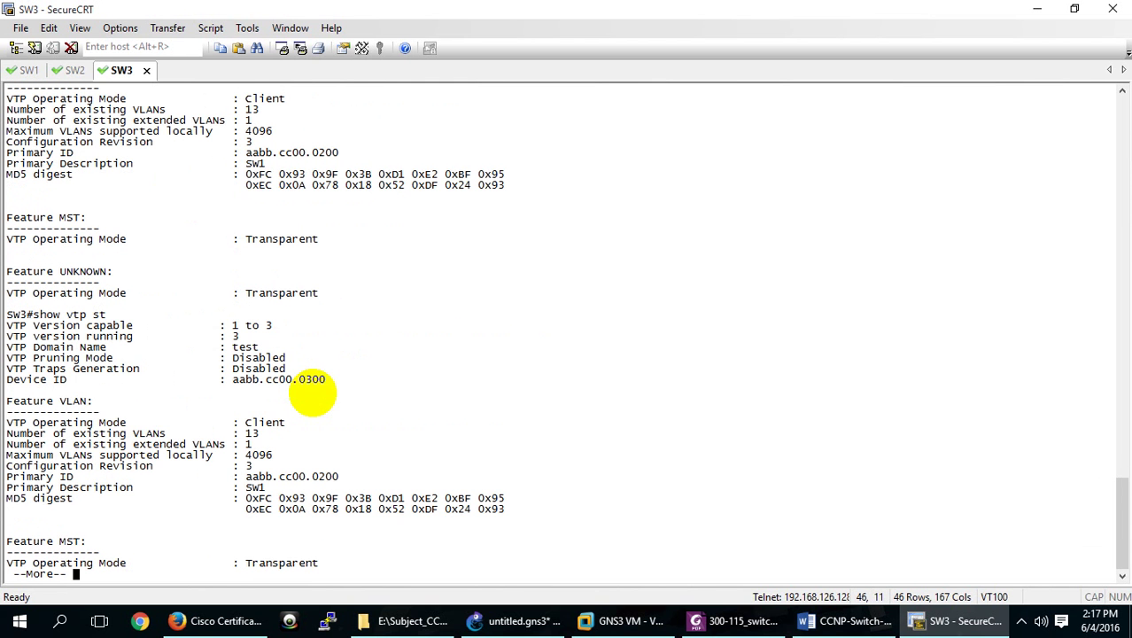
{"action": "key", "text": "space"}
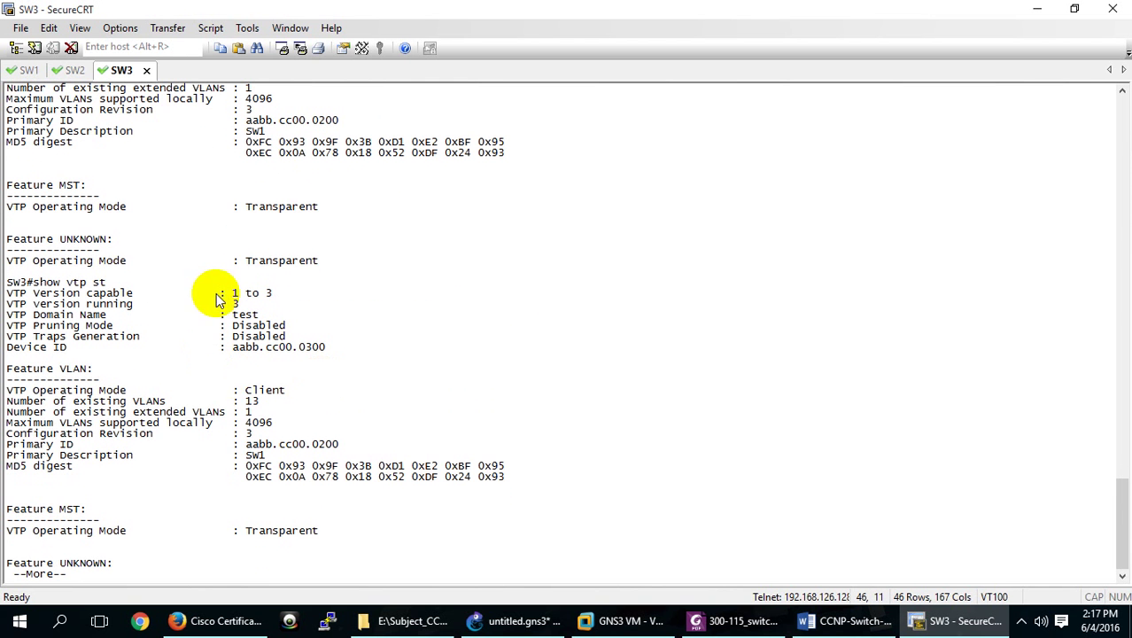
{"action": "left_click", "coordinate": [75, 70]}
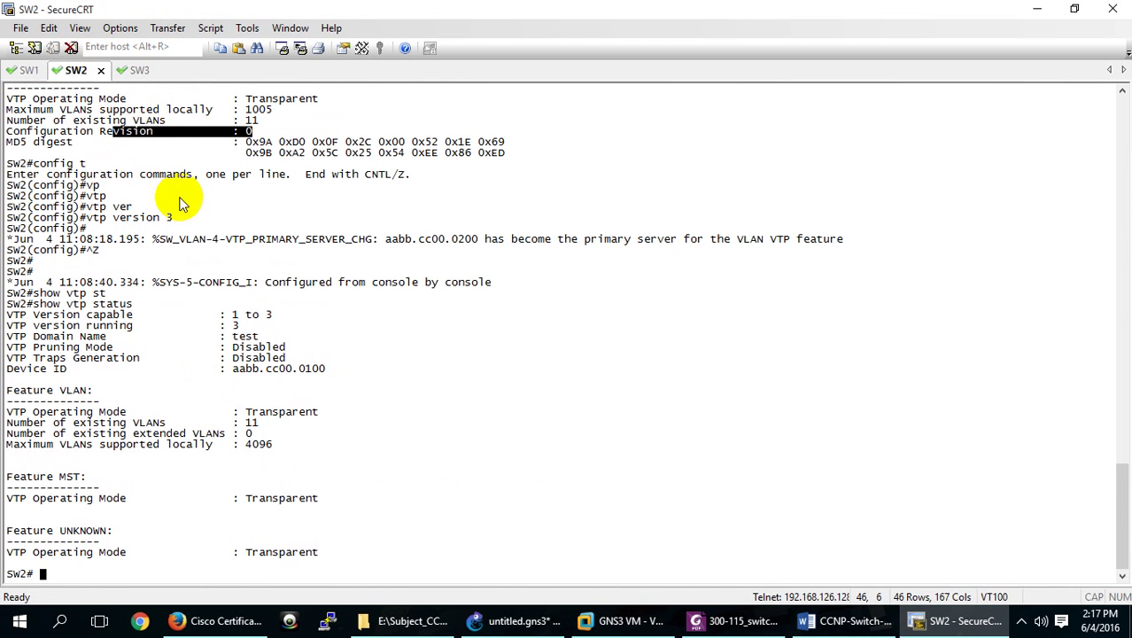
Clear SW2's screen and run show vtp status (transparent mode, pruning Disabled), then switch to SW3.
{"action": "left_click", "coordinate": [49, 27]}
{"action": "left_click", "coordinate": [92, 252]}
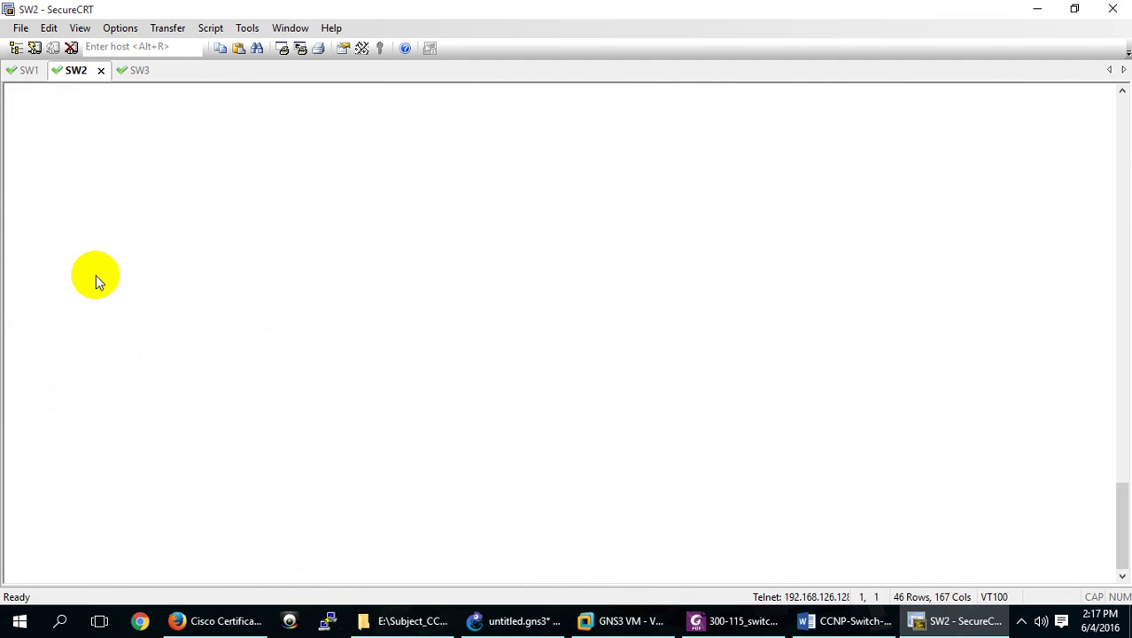
{"action": "key", "text": "Return"}
{"action": "key", "text": "Return"}
{"action": "type", "text": "show vtp"}
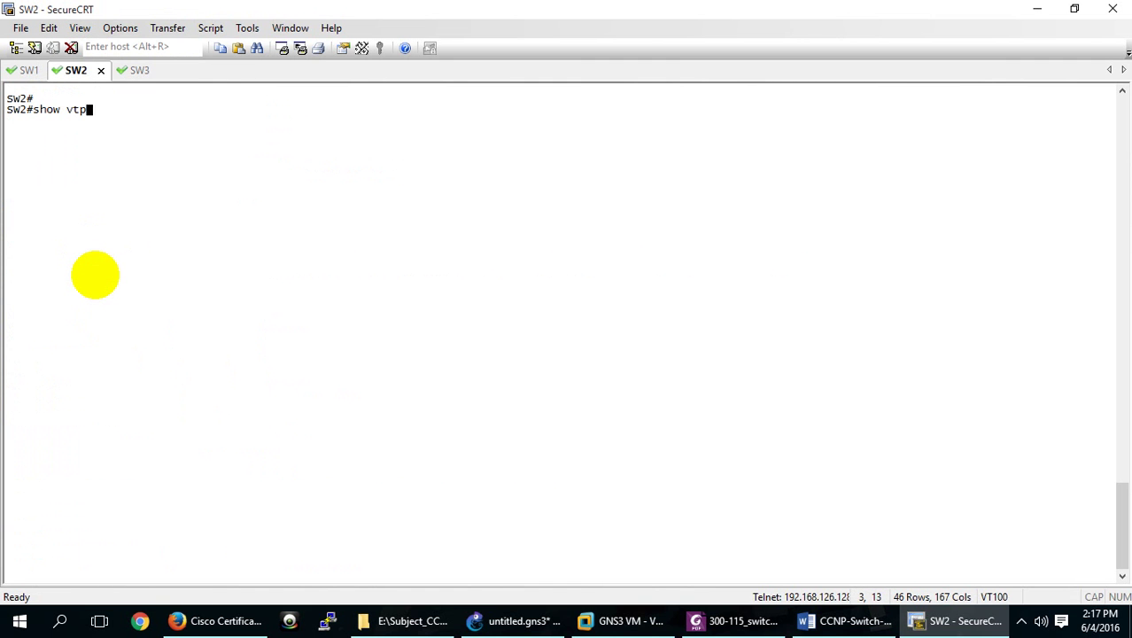
{"action": "key", "text": "Tab"}
{"action": "type", "text": "st"}
{"action": "key", "text": "Tab"}
{"action": "key", "text": "Return"}
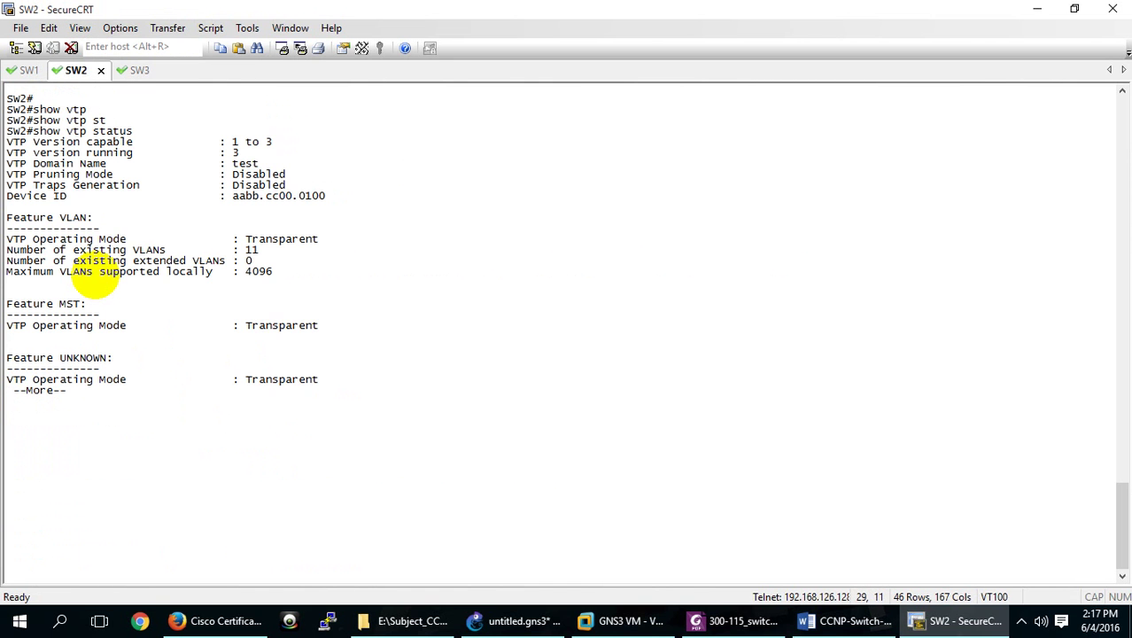
{"action": "left_click", "coordinate": [142, 54]}
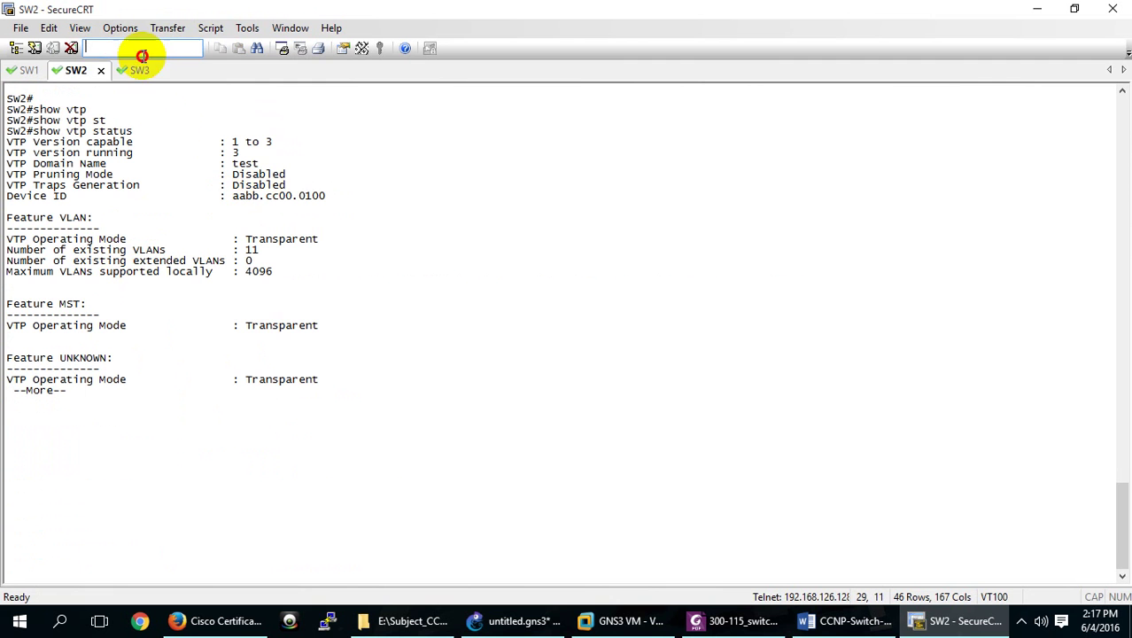
{"action": "left_click", "coordinate": [140, 72]}
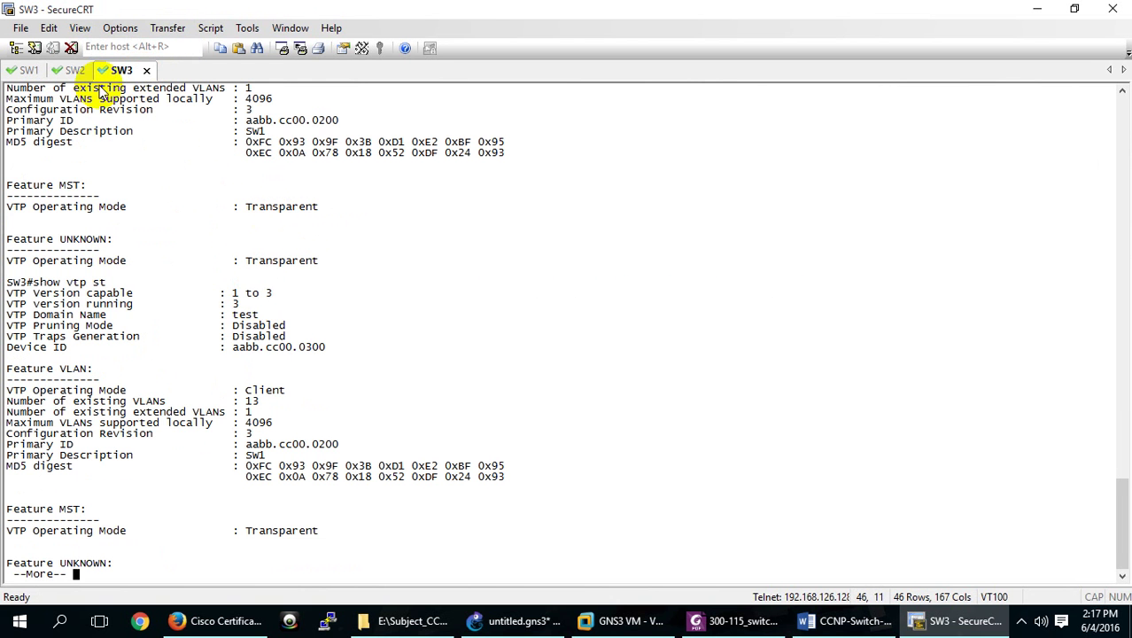
Clear SW3's terminal scrollback and page past the remaining output.
{"action": "left_click", "coordinate": [49, 28]}
{"action": "left_click", "coordinate": [78, 230]}
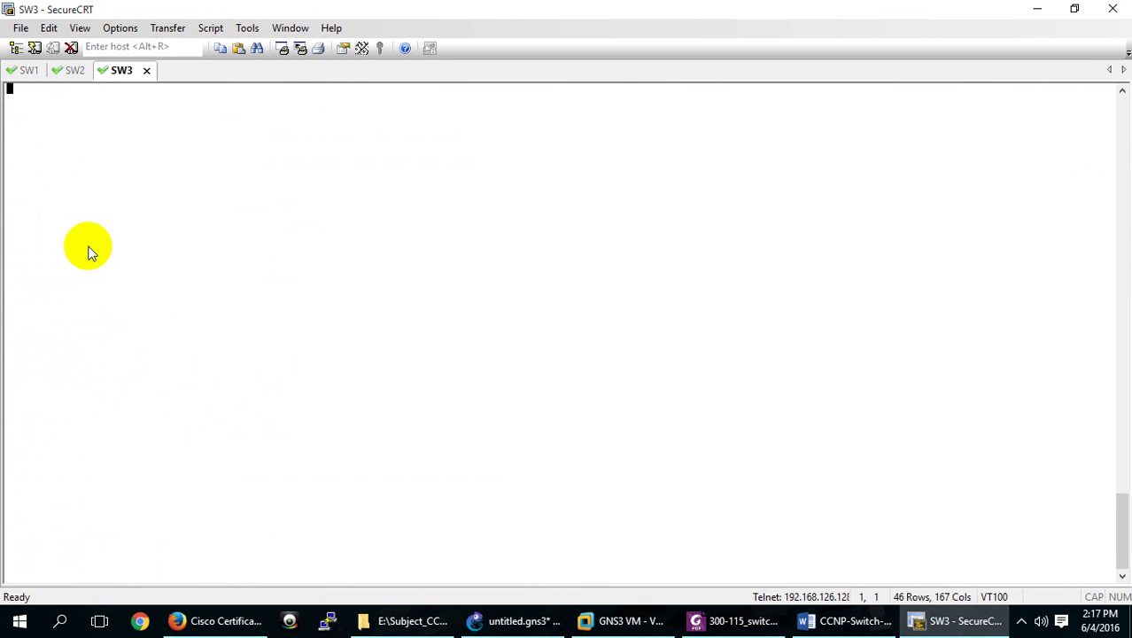
{"action": "key", "text": "space"}
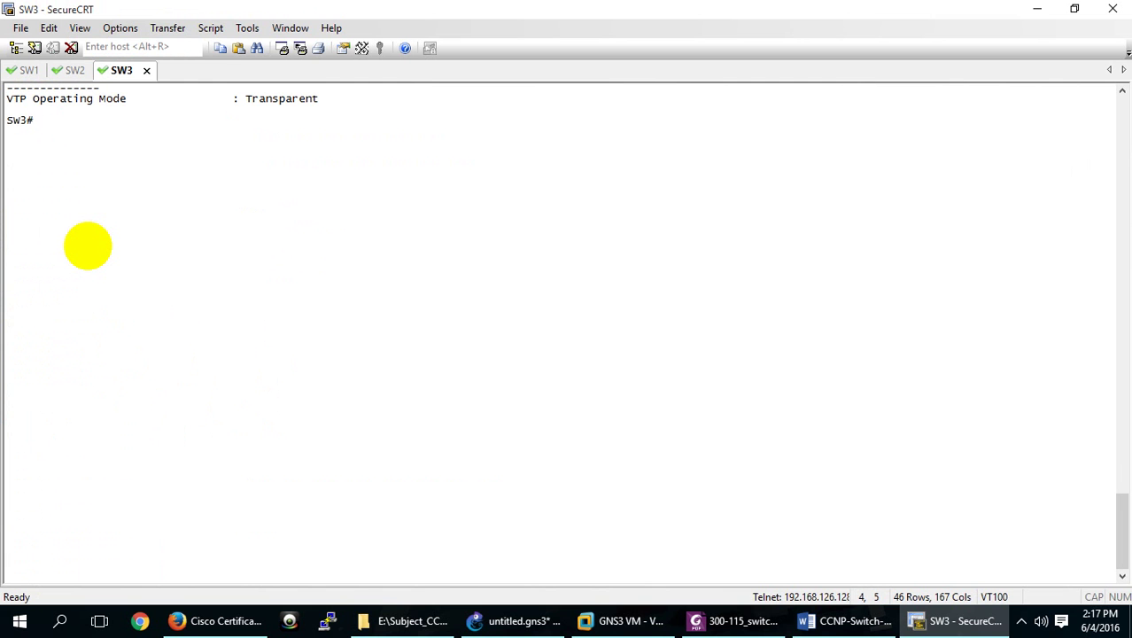
Run show vtp status on SW3, fixing the typo, and confirm Pruning Mode Disabled before typing config t.
{"action": "type", "text": "show vtp stq"}
{"action": "key", "text": "Return"}
{"action": "key", "text": "Up"}
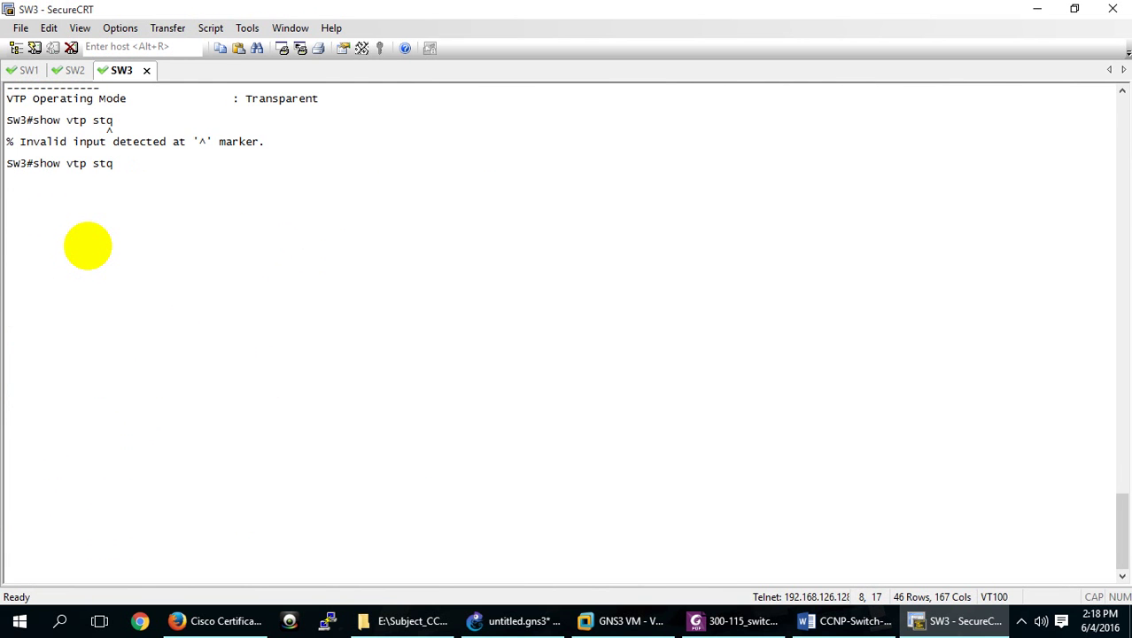
{"action": "key", "text": "BackSpace"}
{"action": "key", "text": "Return"}
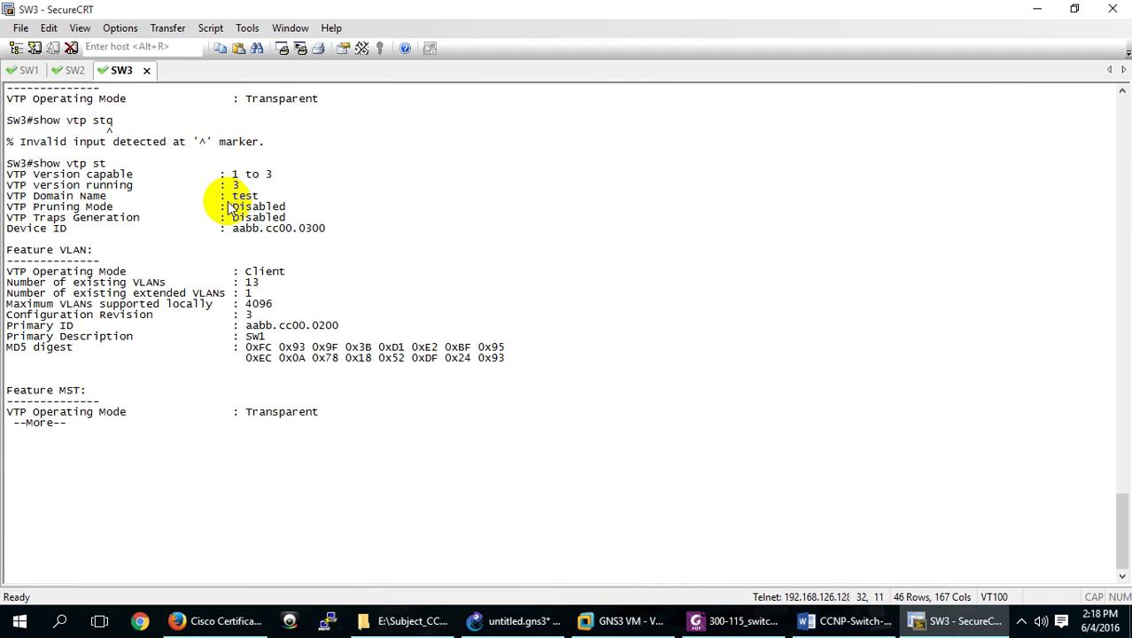
{"action": "key", "text": "space"}
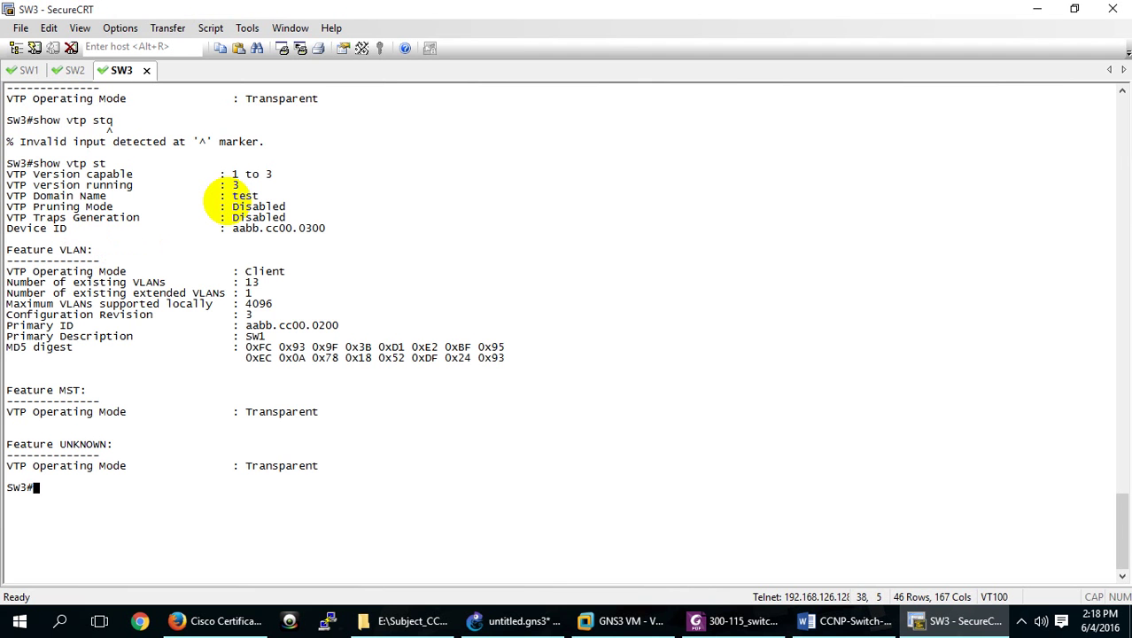
{"action": "type", "text": "conffig t"}
Enable VTP pruning on SW3 with vtp pruning in global config, then exit to privileged mode.
{"action": "key", "text": "Return"}
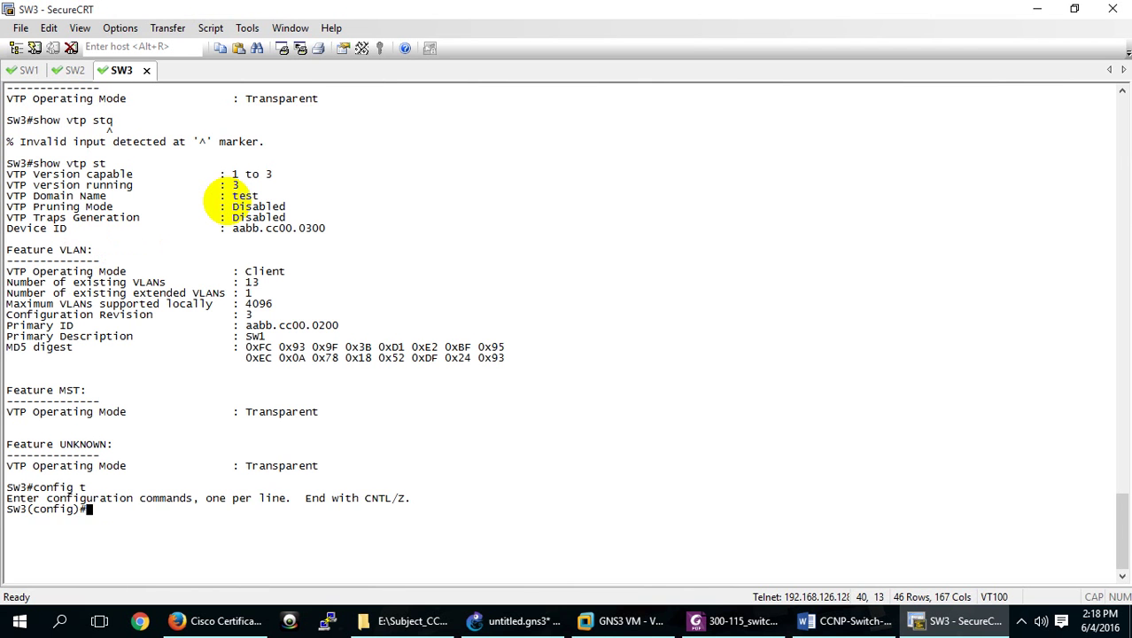
{"action": "type", "text": "vt"}
{"action": "key", "text": "Tab"}
{"action": "type", "text": "p pr"}
{"action": "key", "text": "Tab"}
{"action": "key", "text": "Return"}
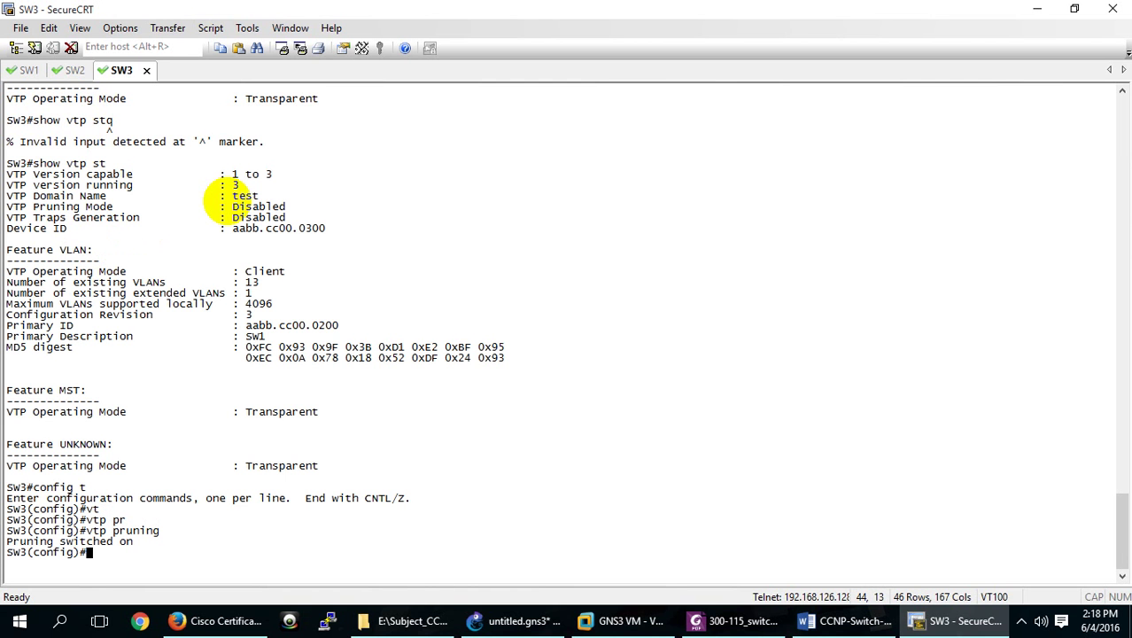
{"action": "key", "text": "ctrl+z"}
{"action": "key", "text": "Return"}
{"action": "key", "text": "Return"}
{"action": "key", "text": "Return"}
{"action": "key", "text": "Return"}
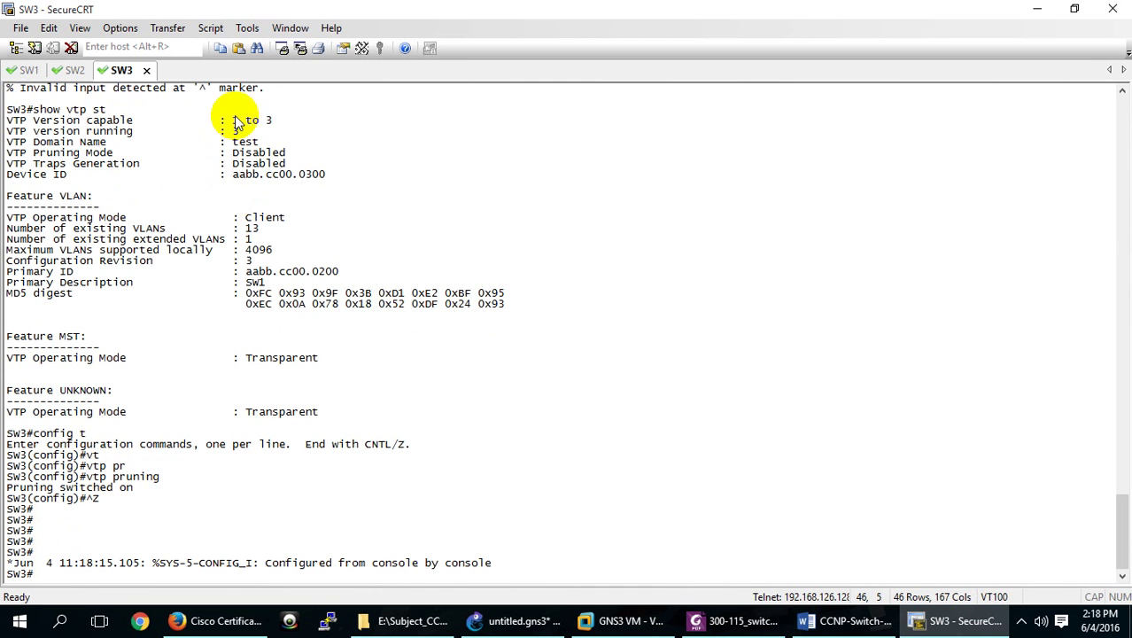
Clear SW3's terminal screen and bring the GNS3 topology to the front.
{"action": "left_click", "coordinate": [47, 27]}
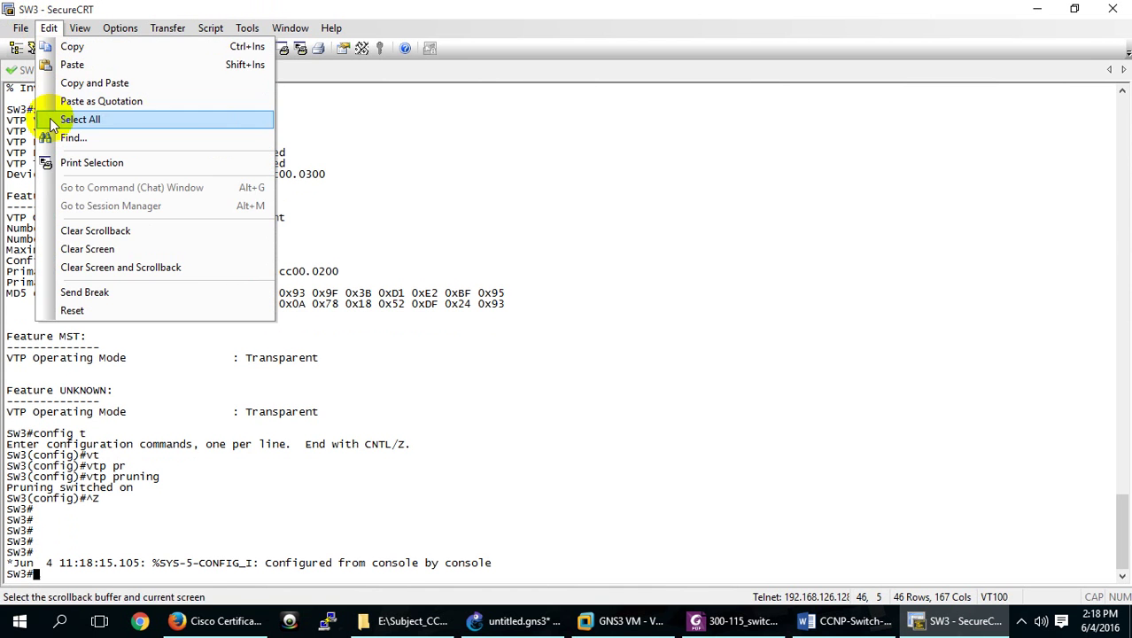
{"action": "left_click", "coordinate": [85, 248]}
{"action": "key", "text": "Return"}
{"action": "key", "text": "Return"}
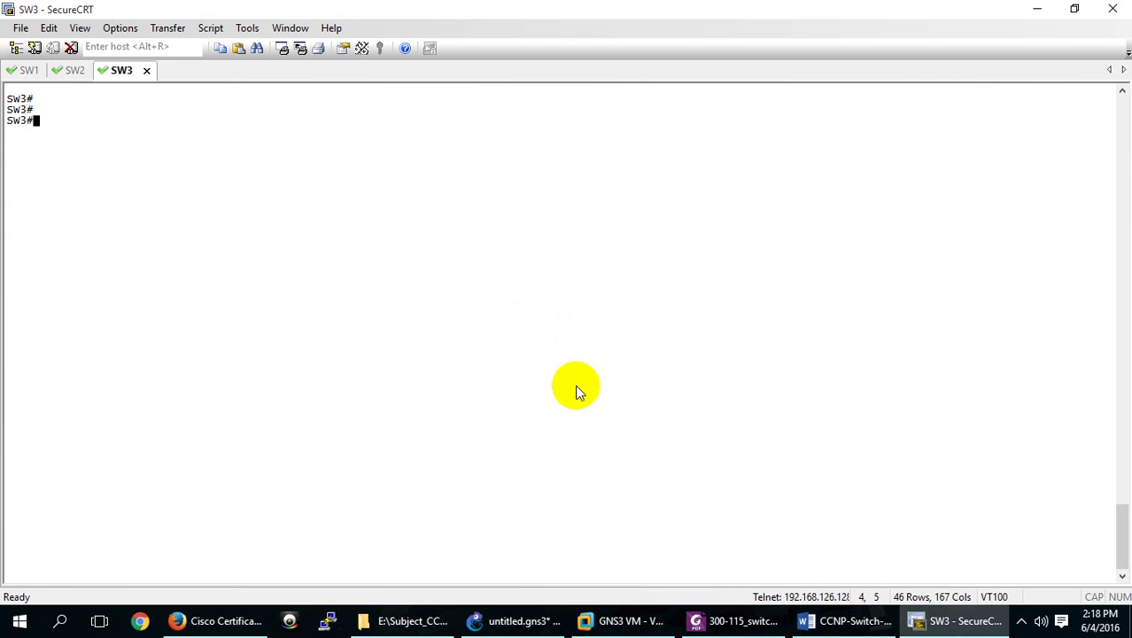
{"action": "left_click", "coordinate": [745, 621]}
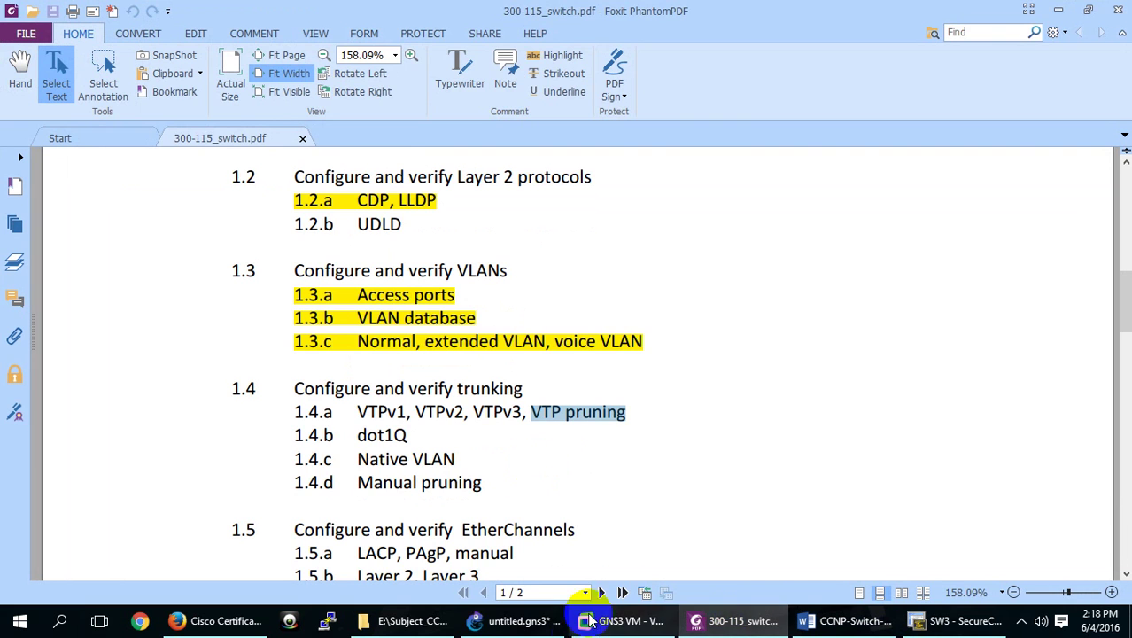
{"action": "left_click", "coordinate": [539, 623]}
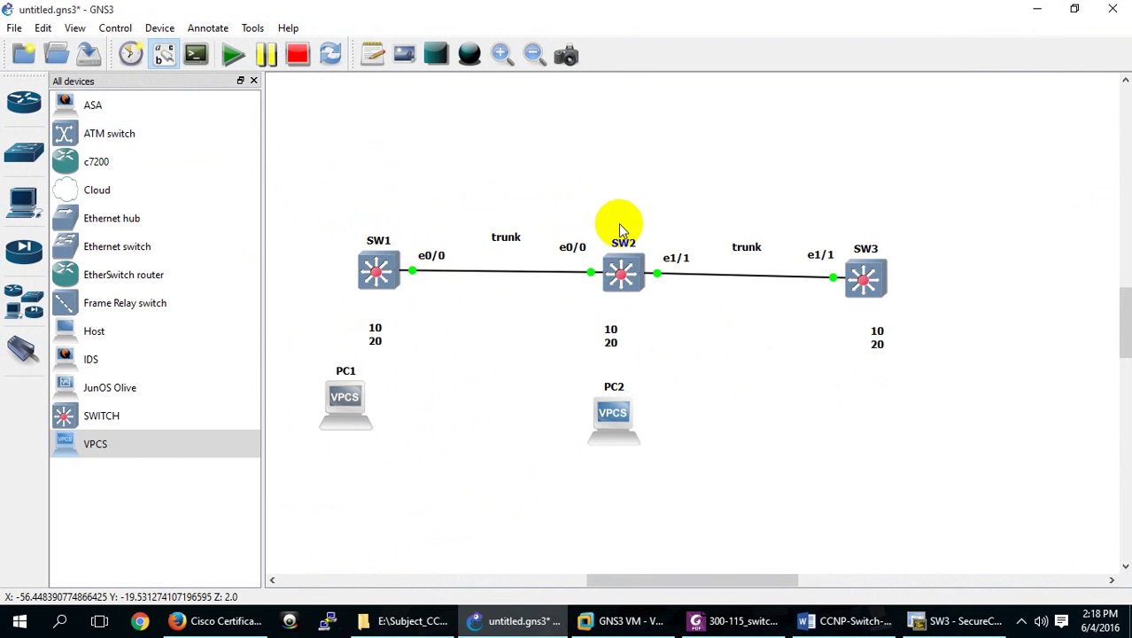
Circle SW1, SW2 and their trunk links in red on the GNS3 topology, then erase the marks.
{"action": "left_click_drag", "start_coordinate": [619, 224], "coordinate": [452, 198]}
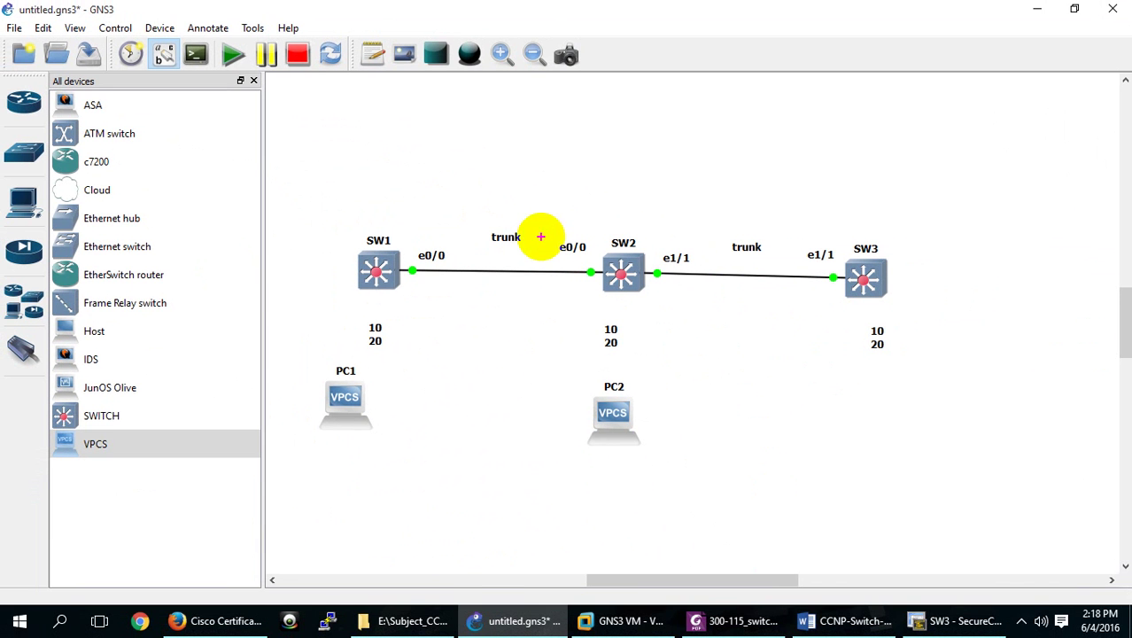
{"action": "mouse_move", "coordinate": [636, 240]}
{"action": "left_mouse_down"}
{"action": "mouse_move", "coordinate": [627, 293]}
{"action": "mouse_move", "coordinate": [379, 278]}
{"action": "mouse_move", "coordinate": [576, 217]}
{"action": "mouse_move", "coordinate": [702, 253]}
{"action": "mouse_move", "coordinate": [846, 259]}
{"action": "mouse_move", "coordinate": [844, 273]}
{"action": "mouse_move", "coordinate": [877, 306]}
{"action": "mouse_move", "coordinate": [878, 331]}
{"action": "left_mouse_up"}
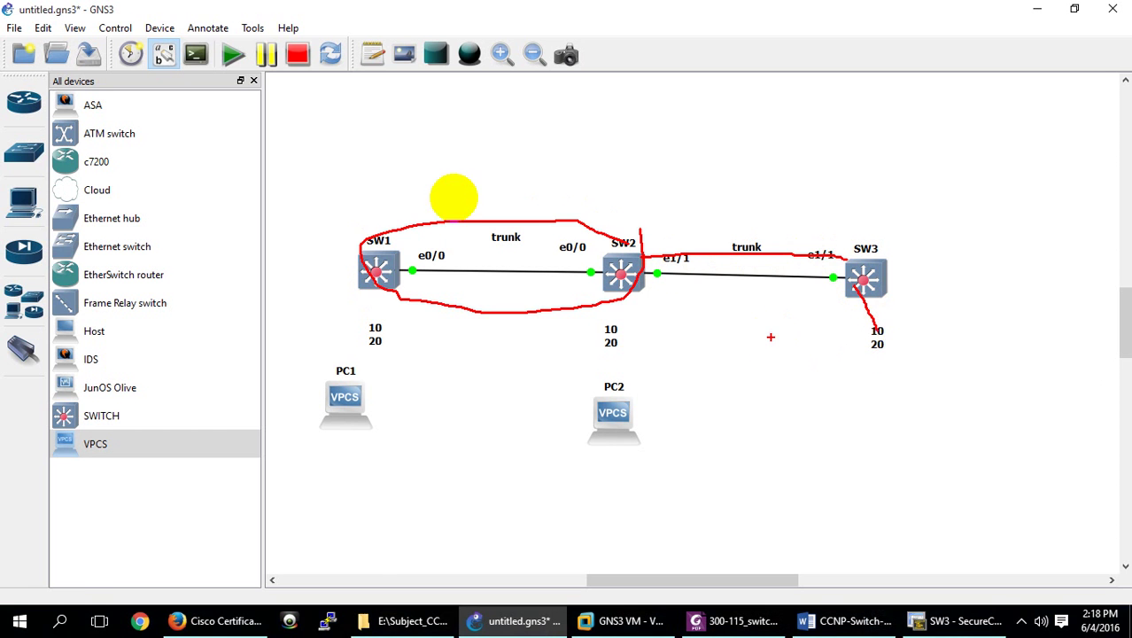
{"action": "key", "text": "Escape"}
Return to SecureCRT's SW1 session and page through its VTP status showing Pruning Mode Enabled.
{"action": "left_click", "coordinate": [937, 621]}
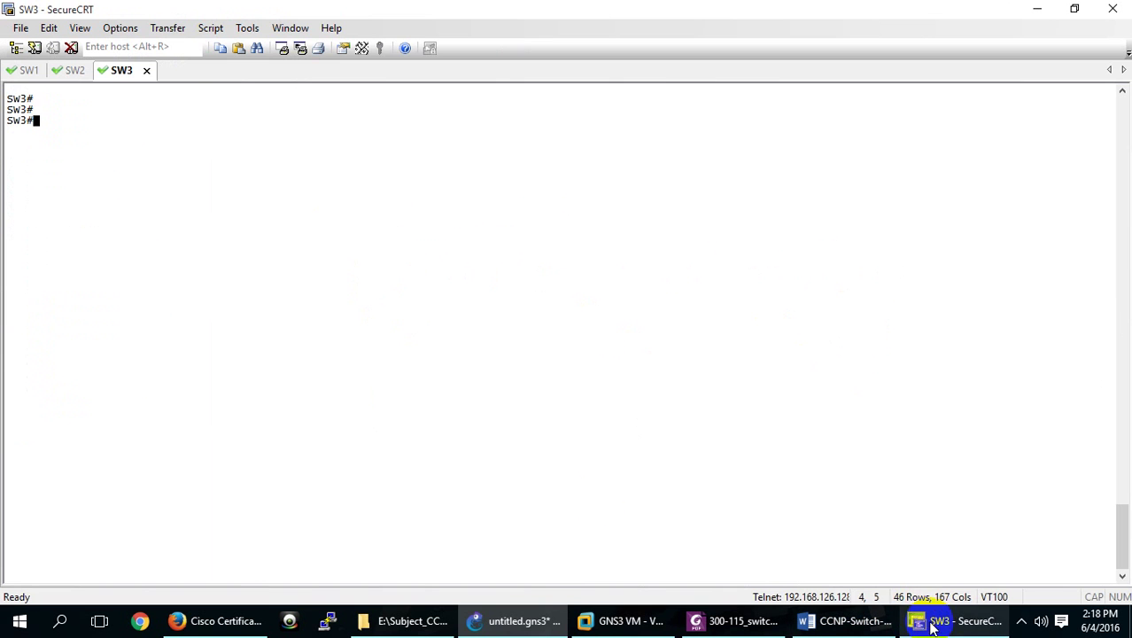
{"action": "left_click", "coordinate": [28, 71]}
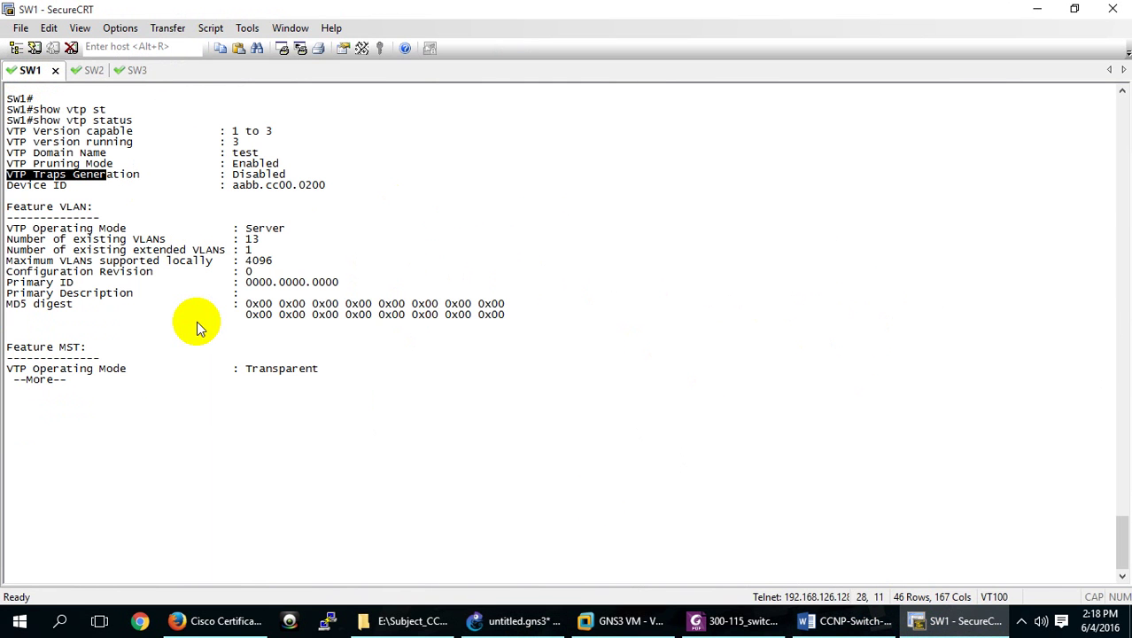
{"action": "key", "text": "space"}
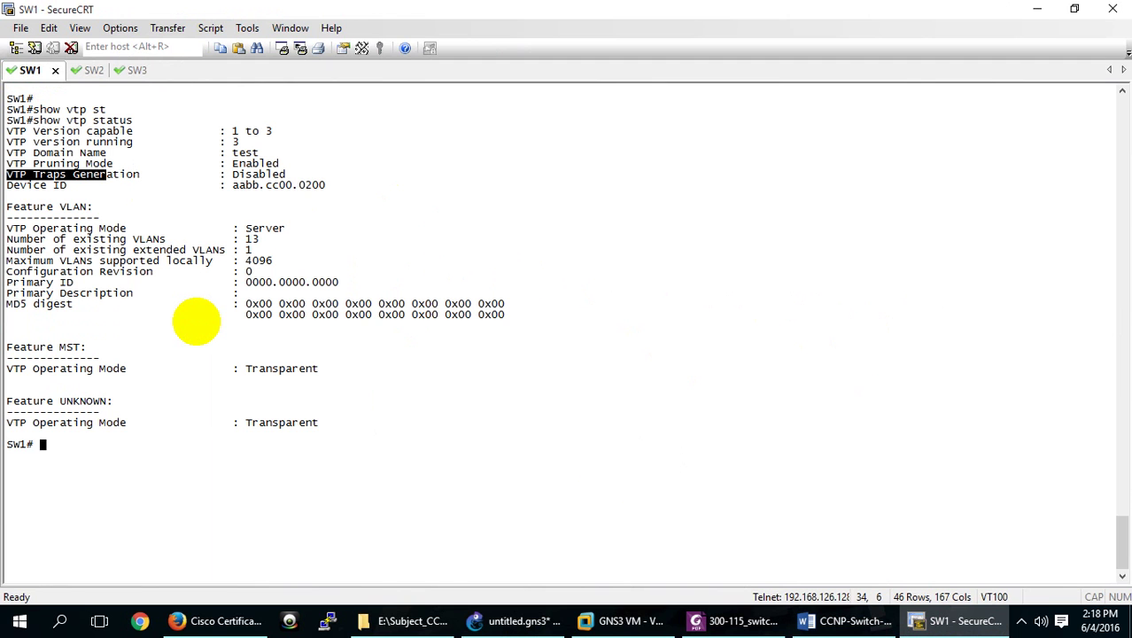
Run show vlan brief on SW1, listing VLANs 20–70, 100 'test', 300 and 1007.
{"action": "type", "text": "show vl"}
{"action": "key", "text": "Tab"}
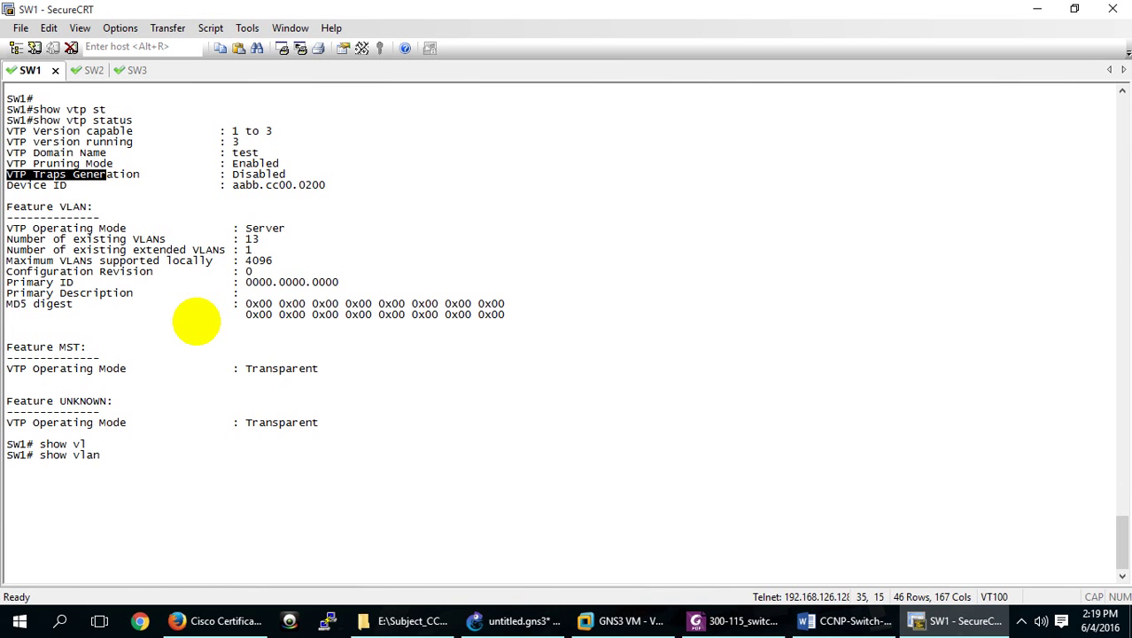
{"action": "type", "text": "br"}
{"action": "key", "text": "Tab"}
{"action": "key", "text": "Return"}
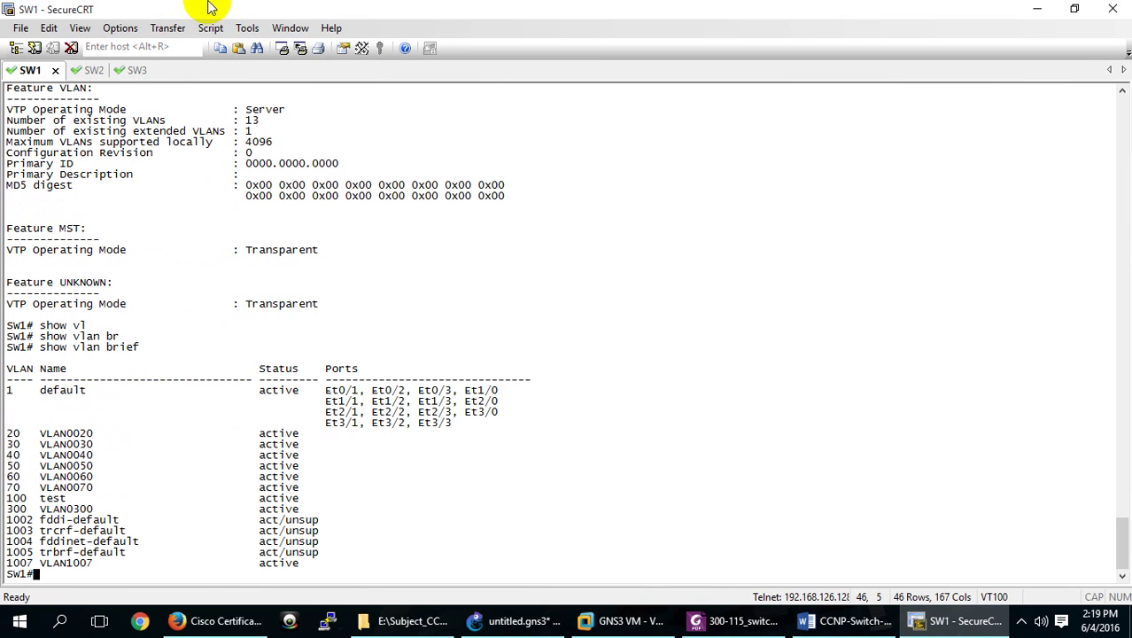
Run show vlan brief on SW3, which lists the same VLANs as SW1.
{"action": "left_click", "coordinate": [133, 70]}
{"action": "type", "text": "show v"}
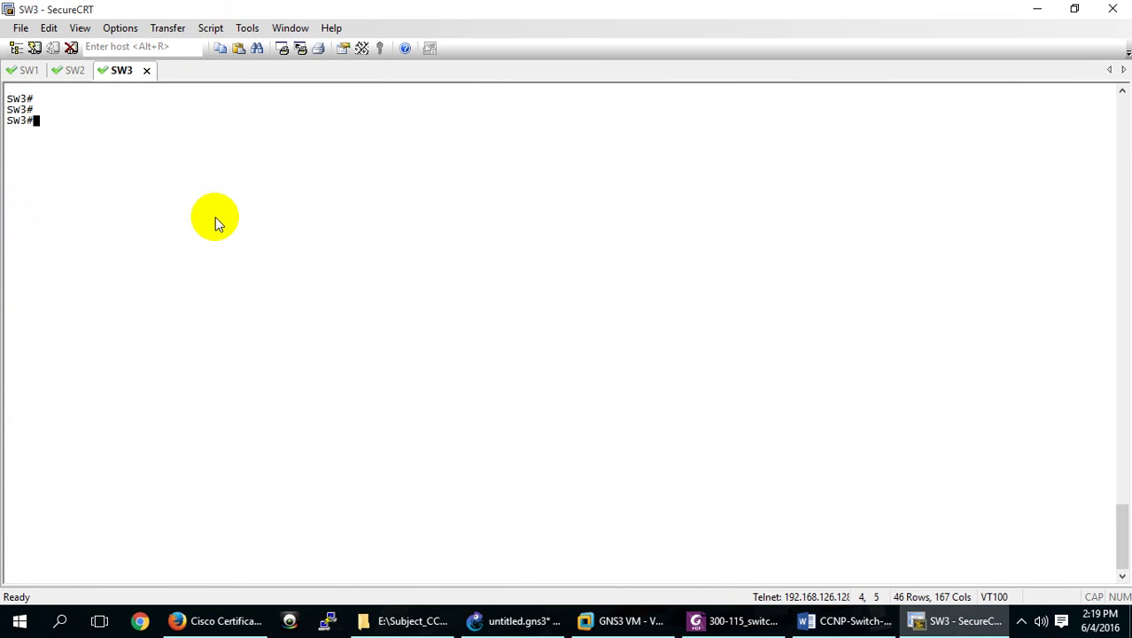
{"action": "type", "text": "lan br"}
{"action": "key", "text": "Return"}
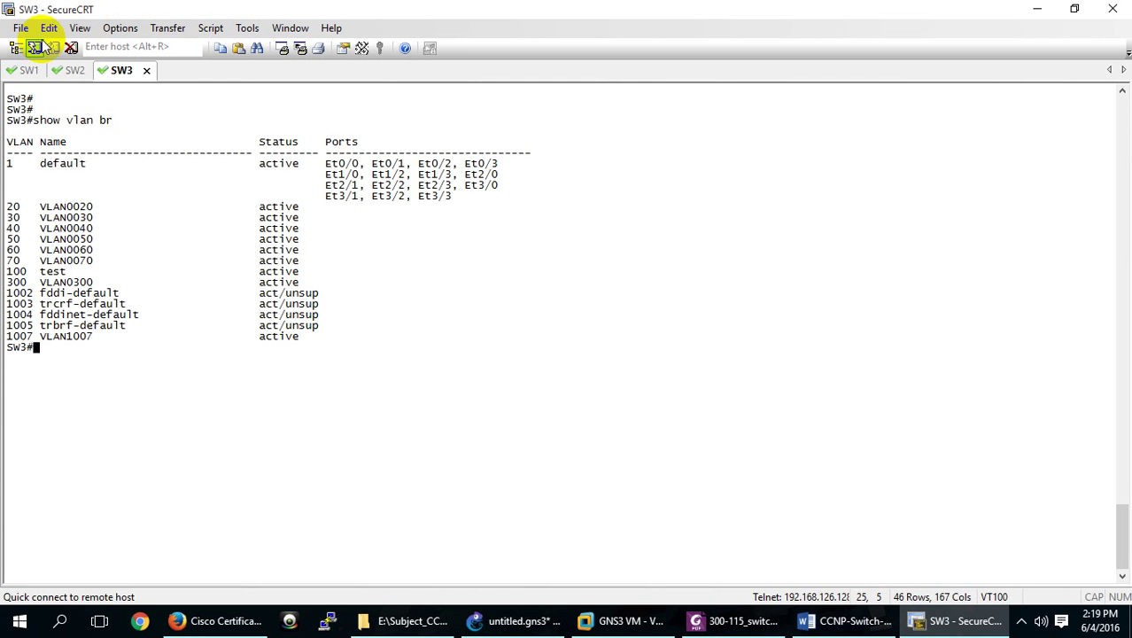
Switch to the SW1 session and clear its terminal screen.
{"action": "left_click", "coordinate": [27, 71]}
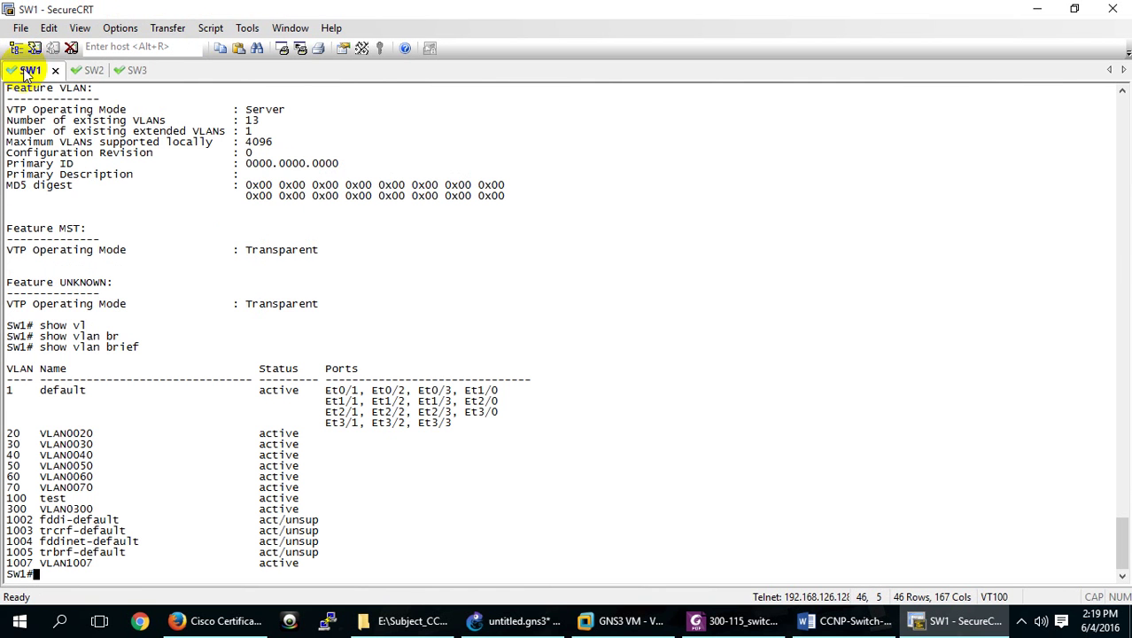
{"action": "left_click", "coordinate": [48, 28]}
{"action": "left_click", "coordinate": [89, 249]}
Run show interfaces trunk on SW1, showing Et0/0 trunking with all VLANs unpruned, then return to SW3.
{"action": "key", "text": "Return"}
{"action": "key", "text": "Return"}
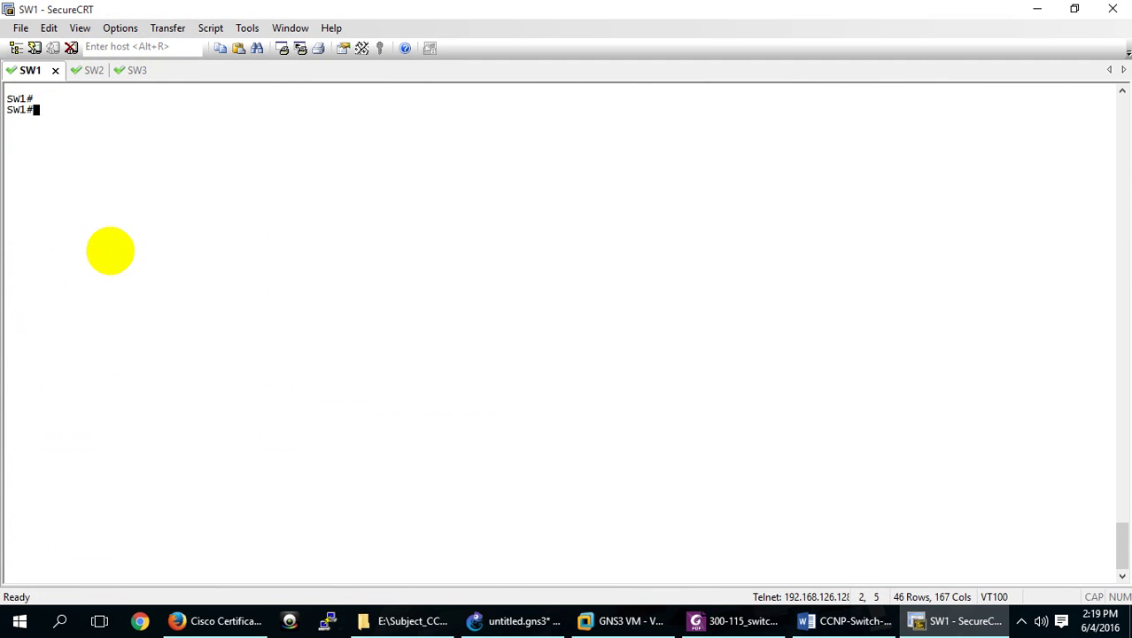
{"action": "type", "text": "show in"}
{"action": "key", "text": "Tab"}
{"action": "type", "text": "t"}
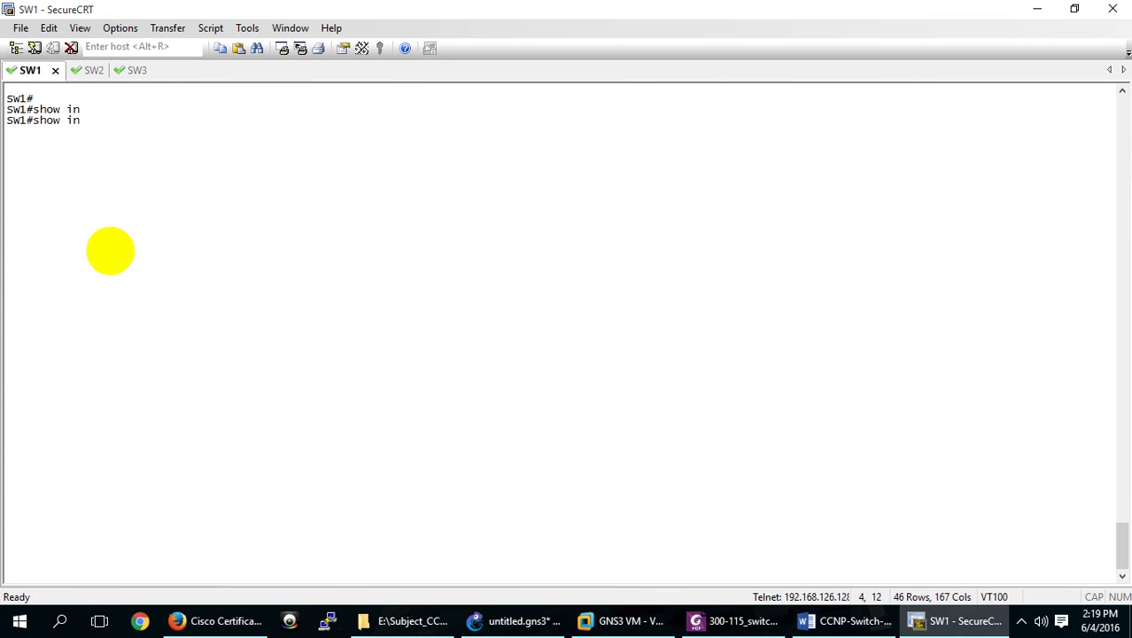
{"action": "key", "text": "Tab"}
{"action": "type", "text": "tr"}
{"action": "key", "text": "Return"}
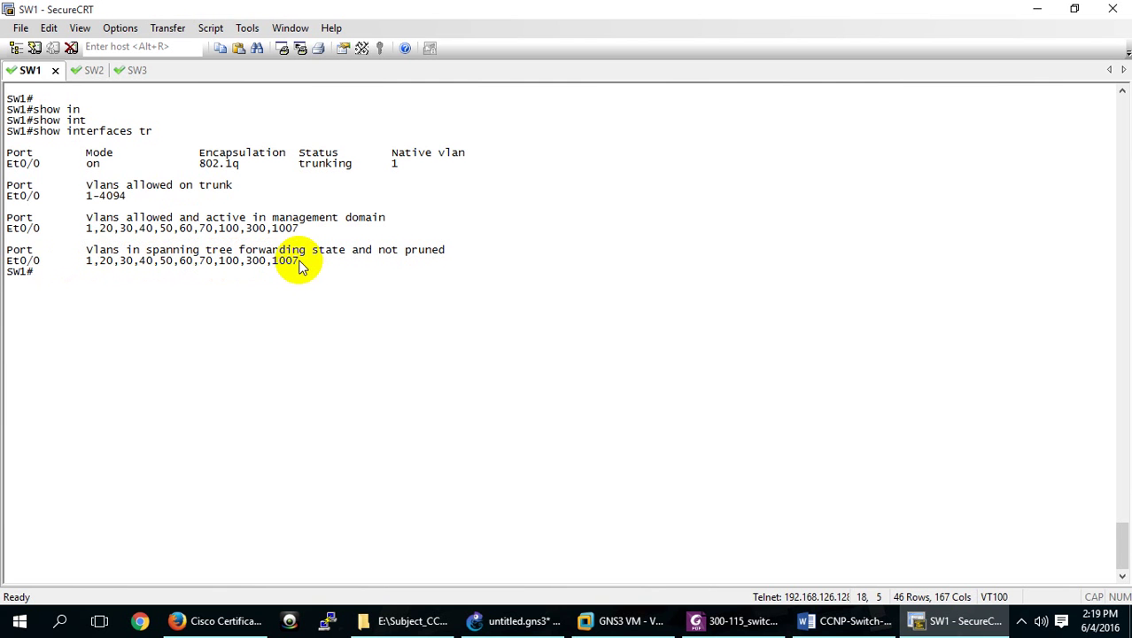
{"action": "left_click", "coordinate": [139, 76]}
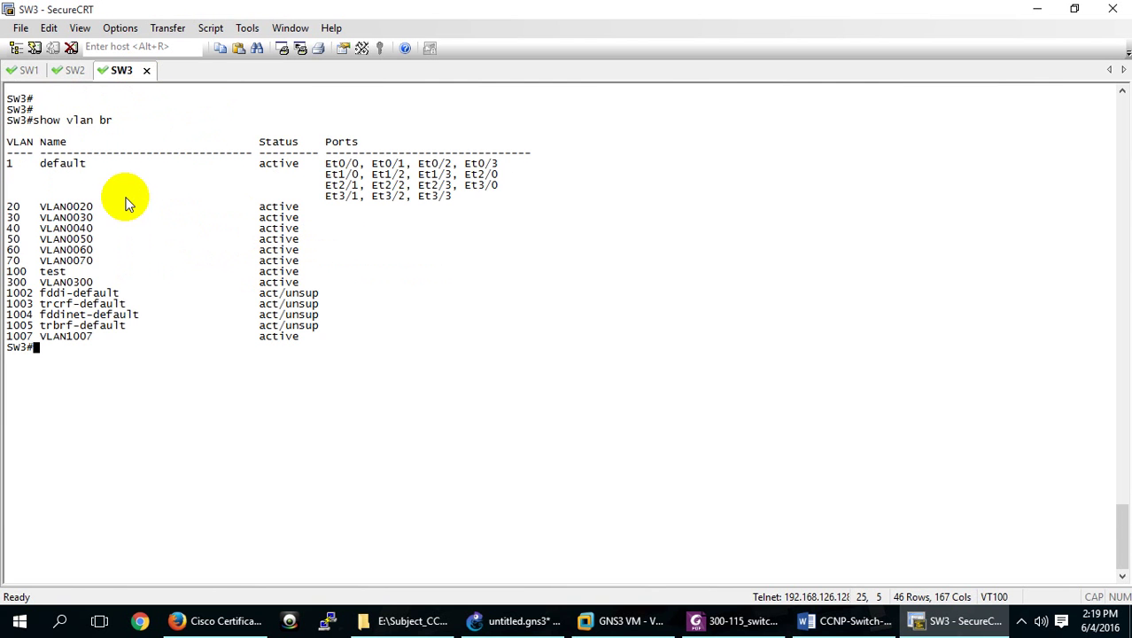